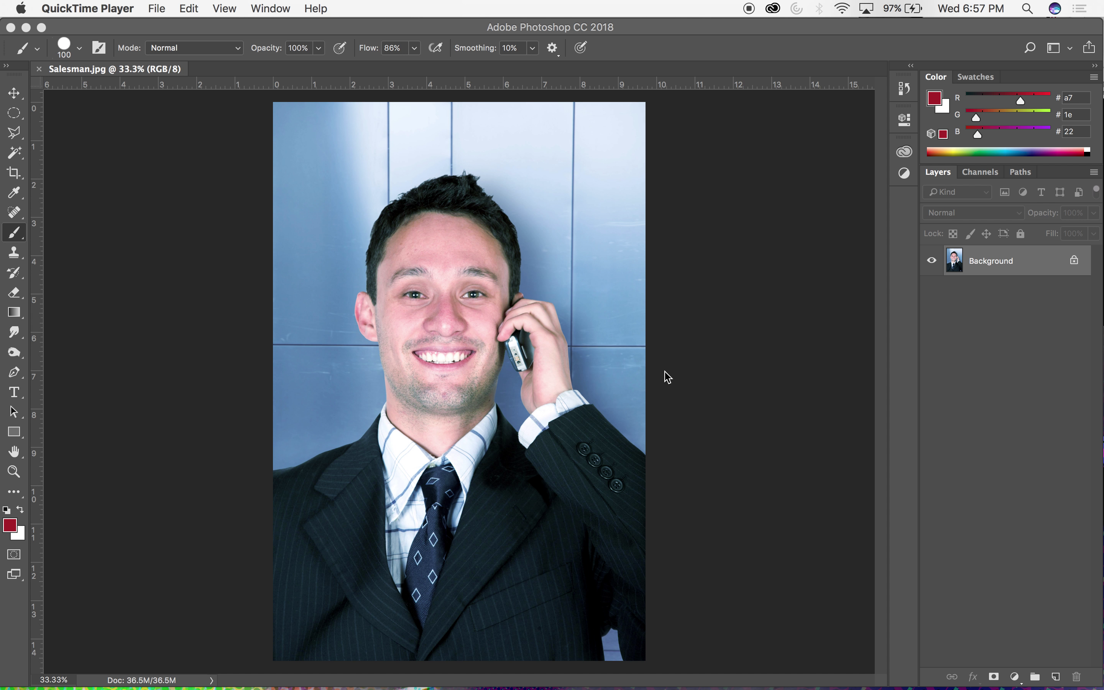
Unlock the Background as Layer 0, then set Image Mode to Grayscale, discarding colour.
double_click(1020, 267)
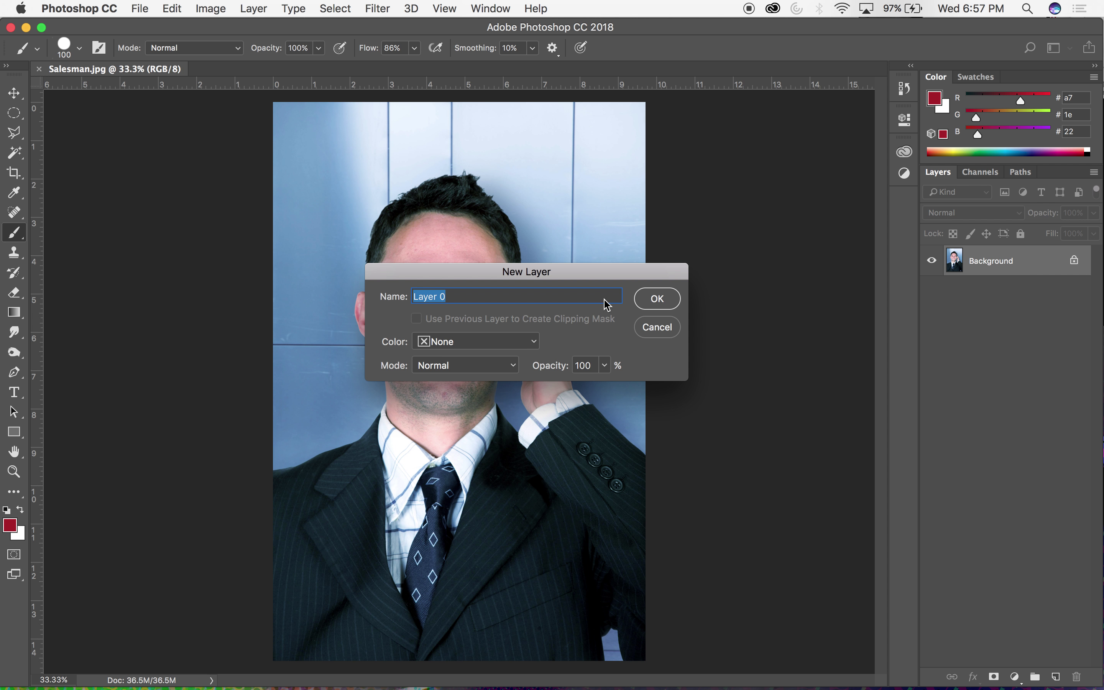
left_click(657, 299)
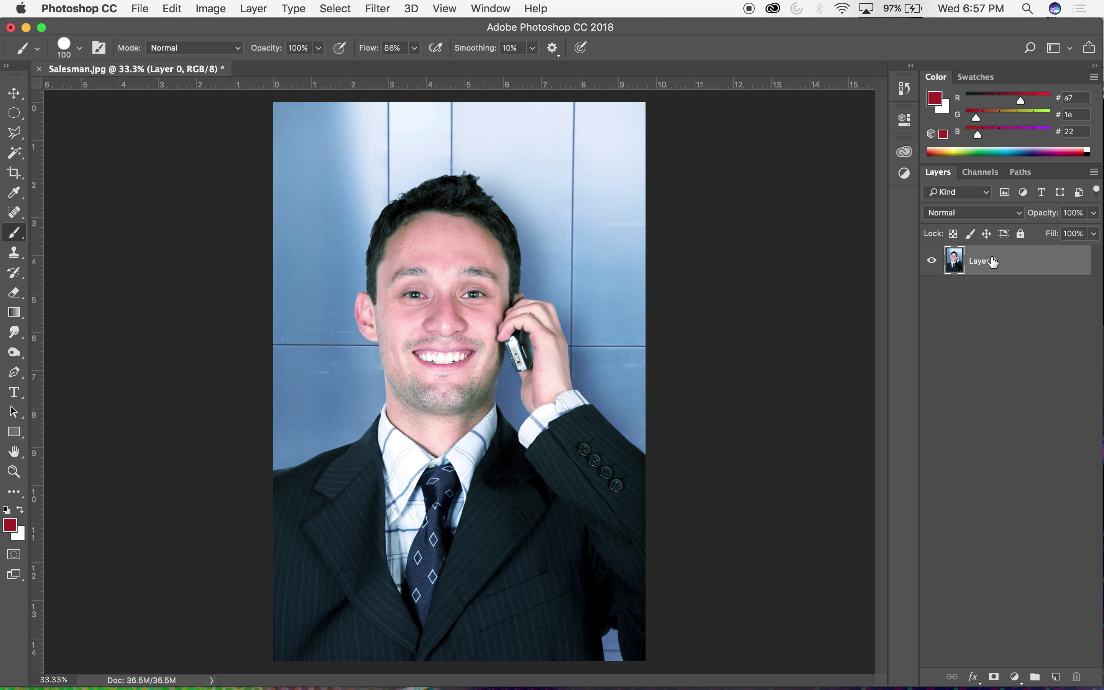
left_click(218, 10)
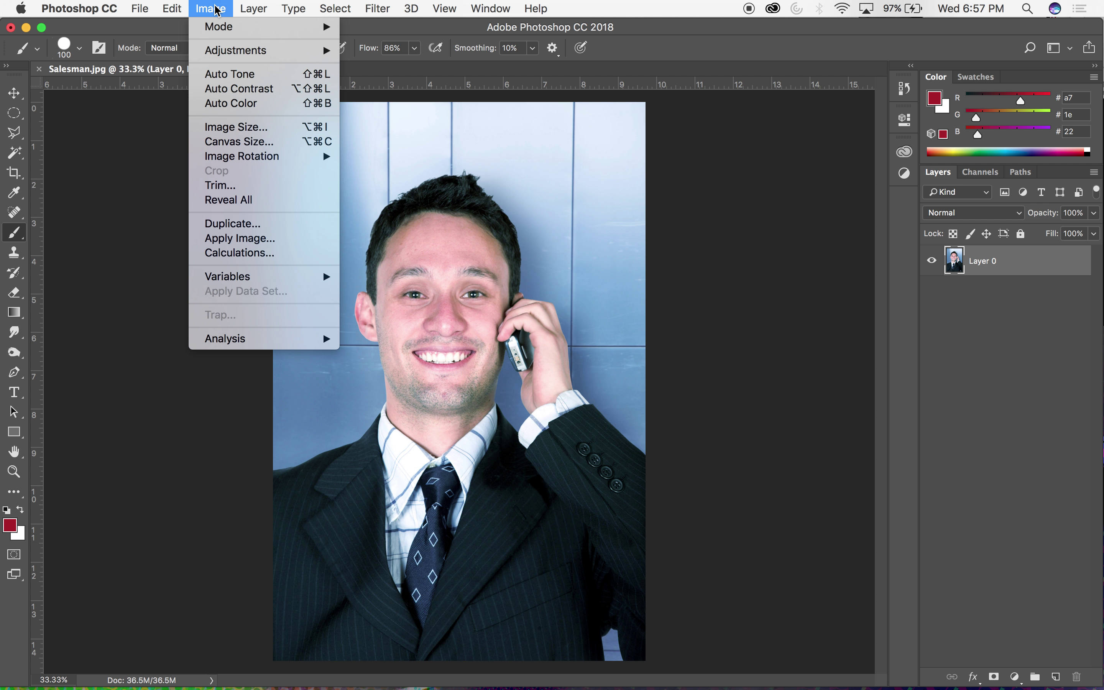
mouse_move(220, 27)
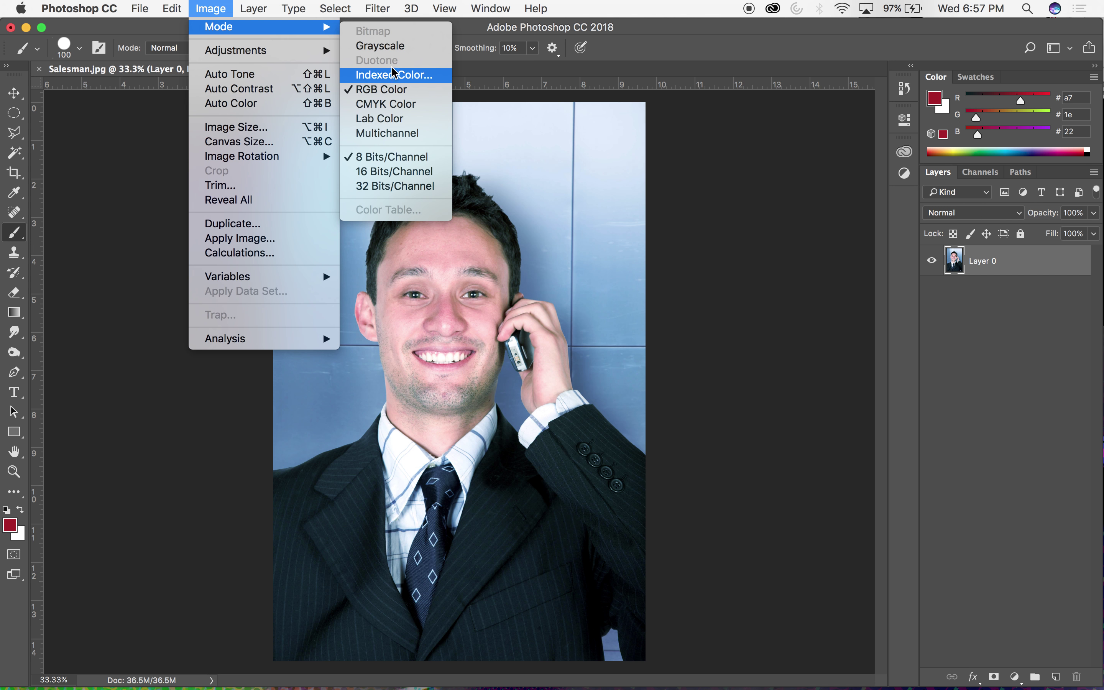
left_click(379, 46)
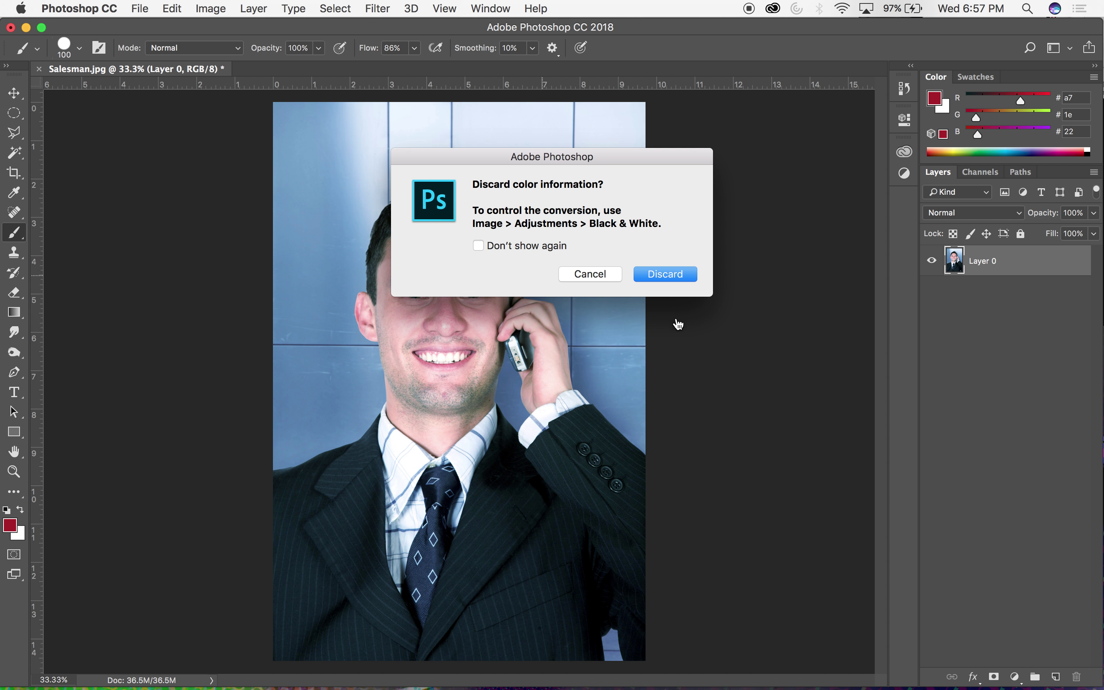
left_click(663, 274)
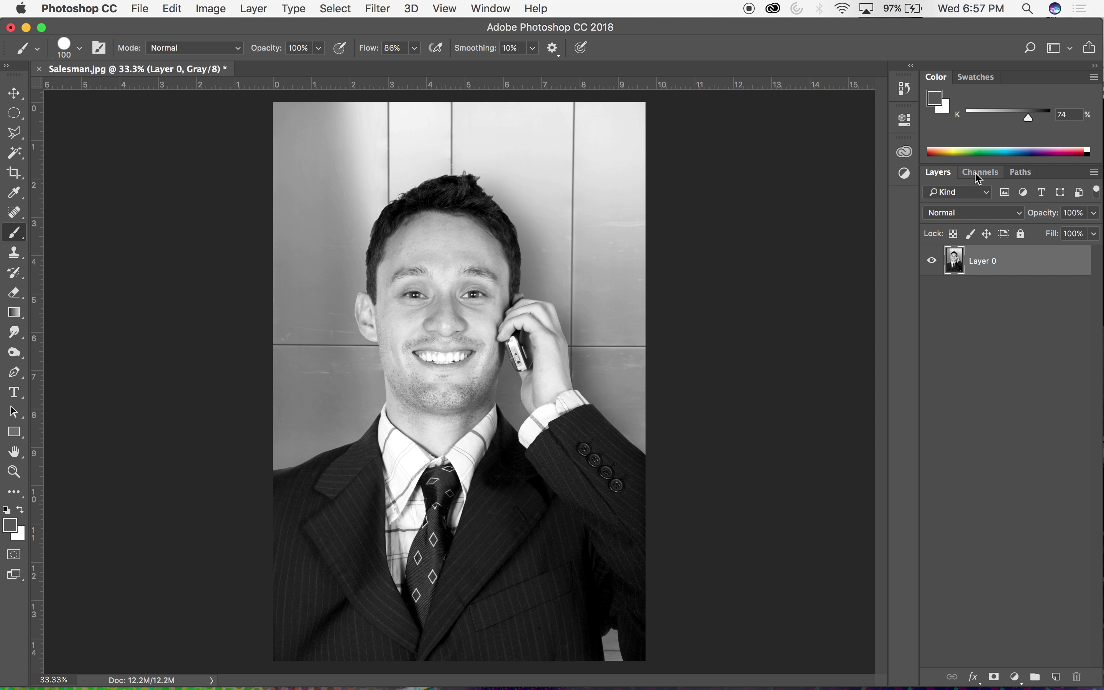
Load the Gray channel as a selection from the Channels panel, then return to Layers.
left_click(978, 173)
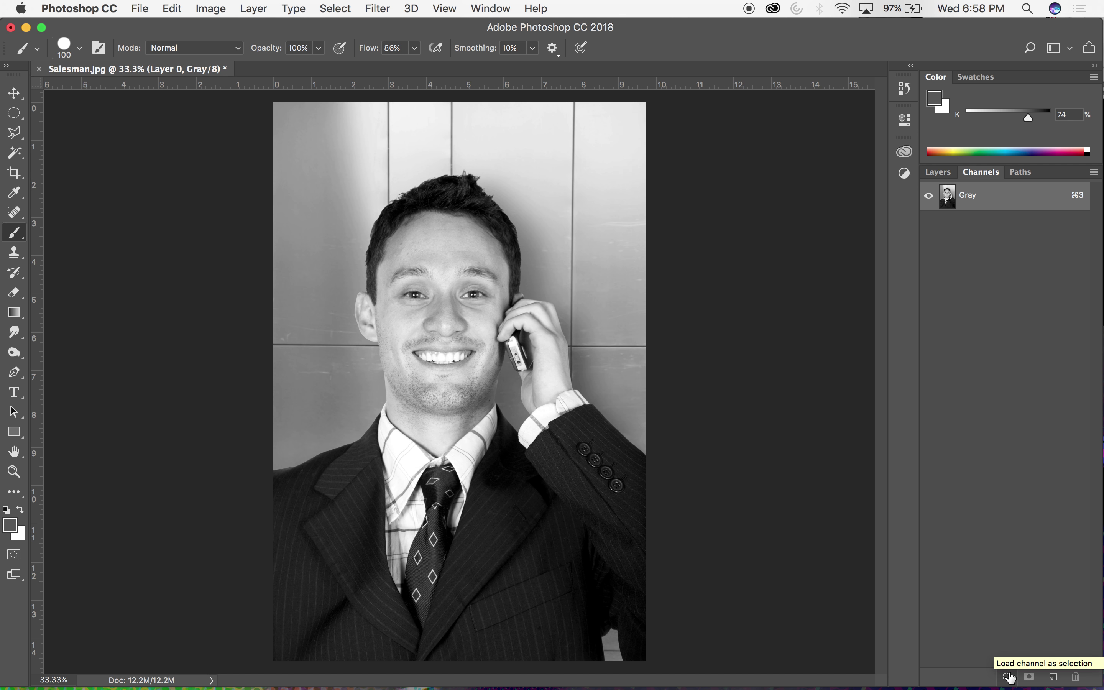
left_click(1007, 676)
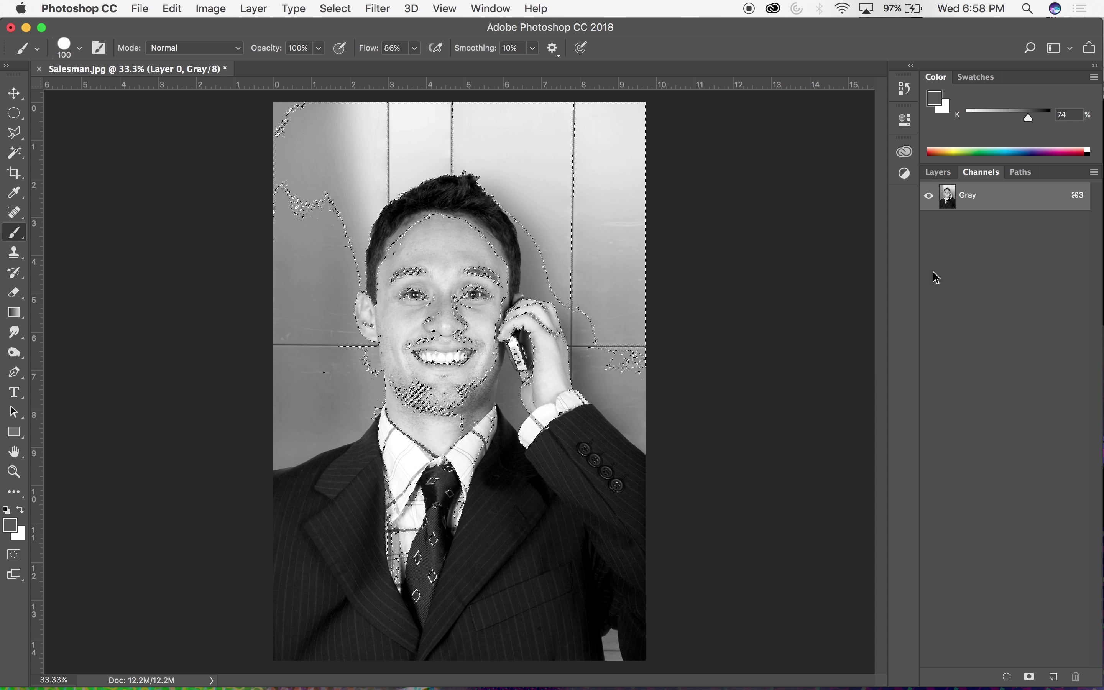
left_click(937, 173)
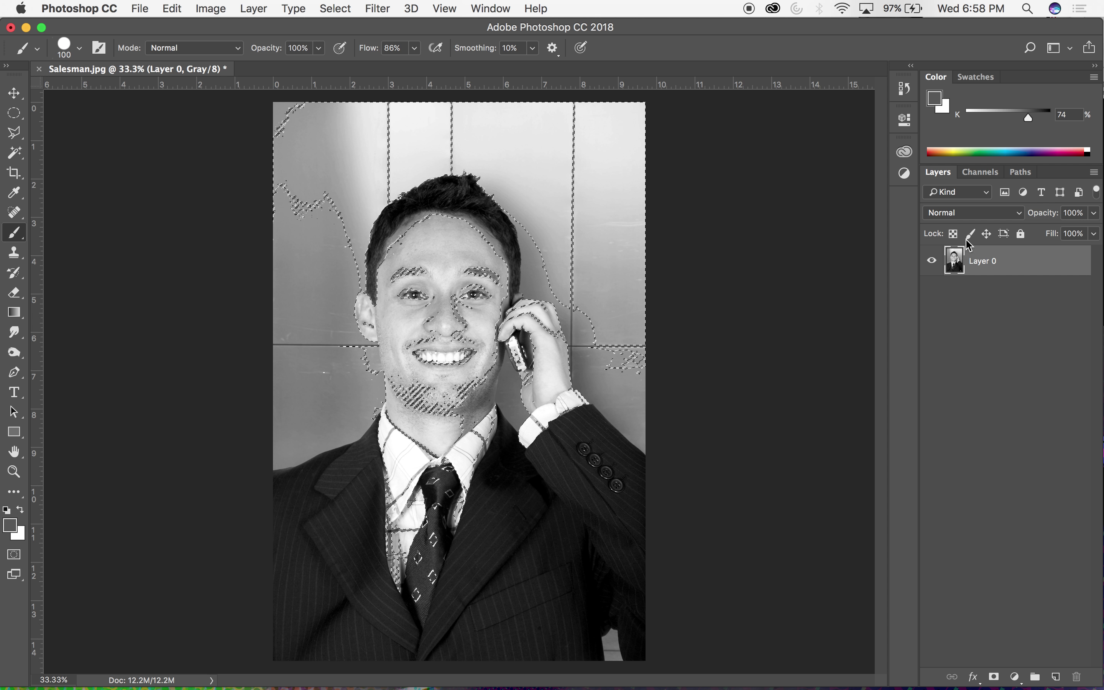
Change the image mode from Grayscale to CMYK Color.
left_click(212, 10)
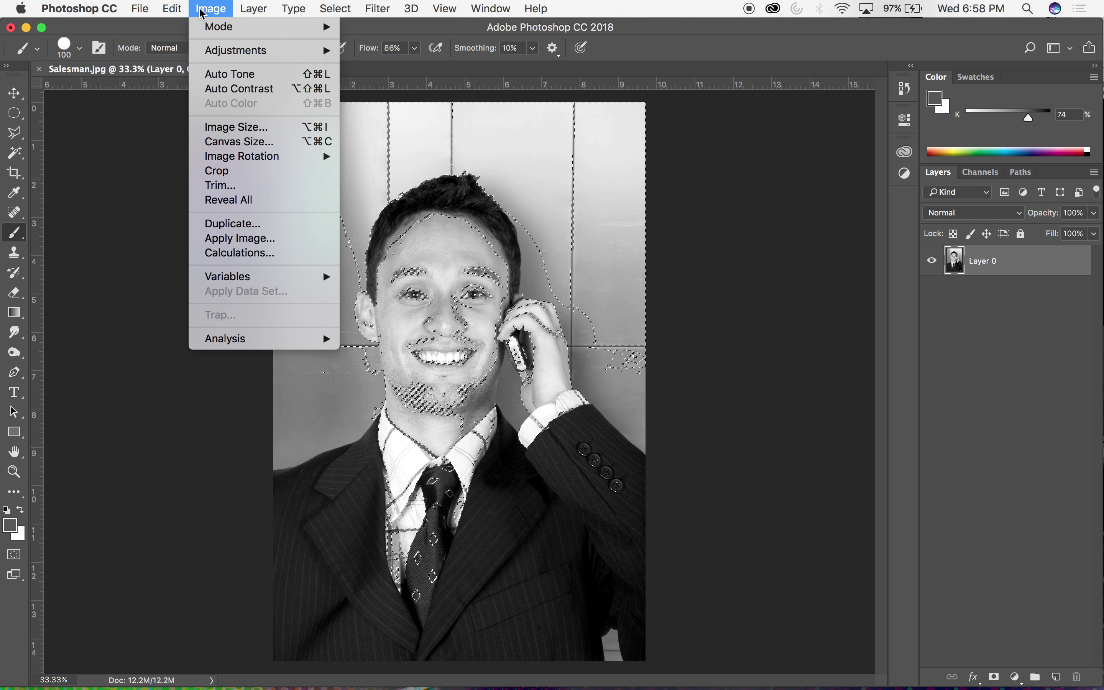
mouse_move(219, 27)
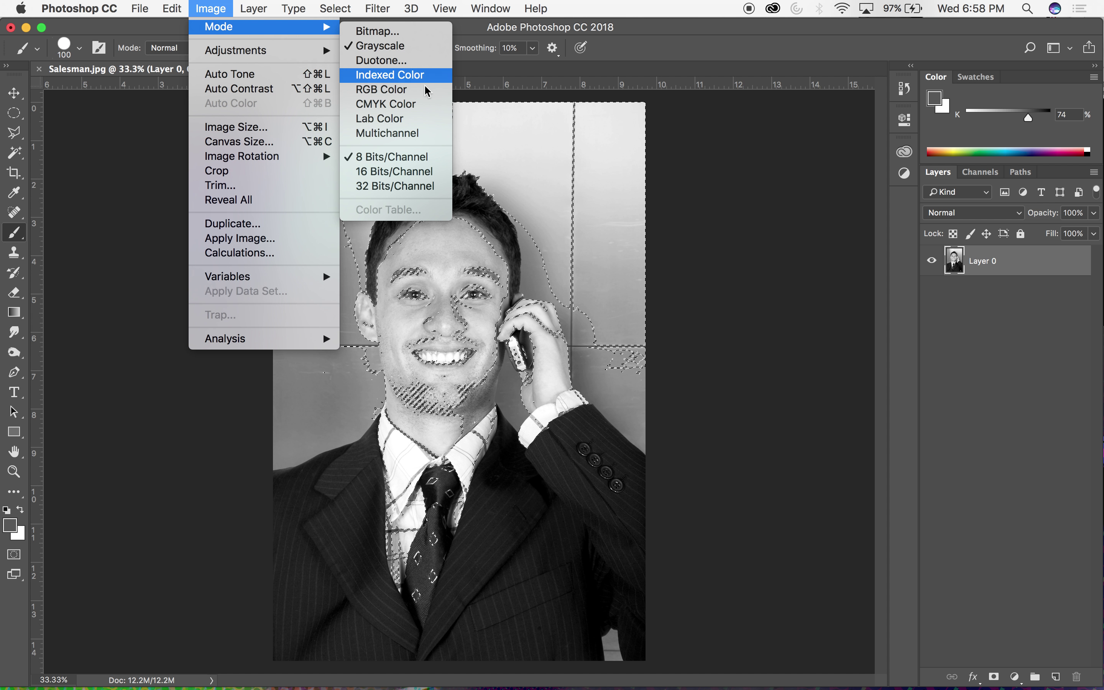
left_click(394, 110)
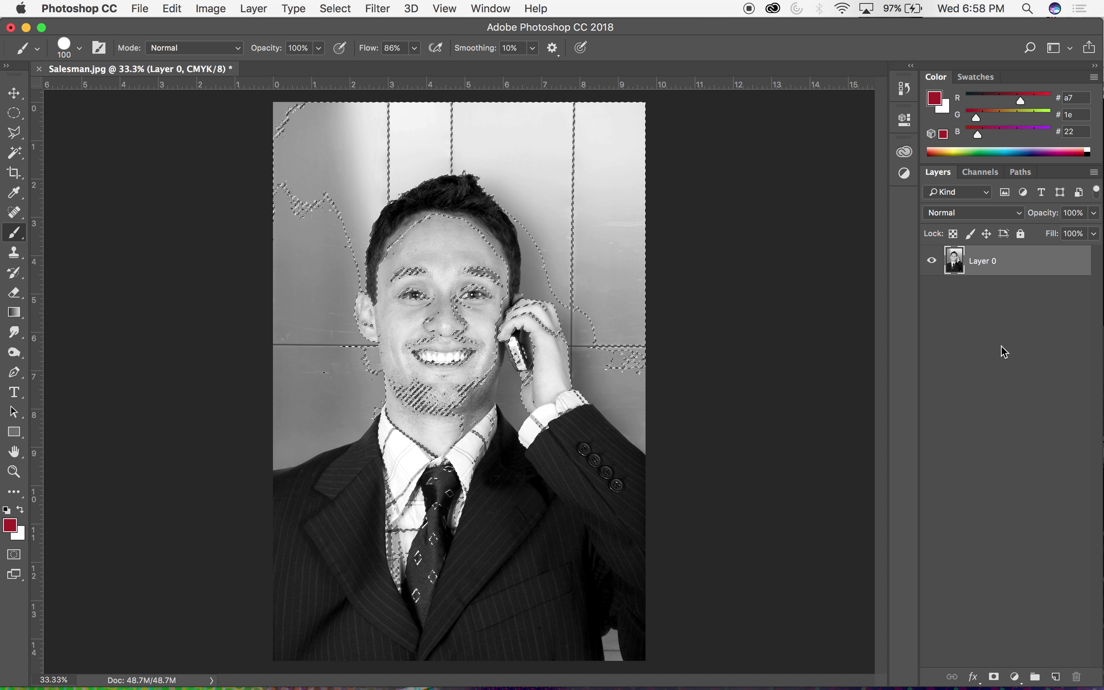
View the CMYK channels and cancel the PANTONE 226 C New Spot Channel dialog.
left_click(982, 173)
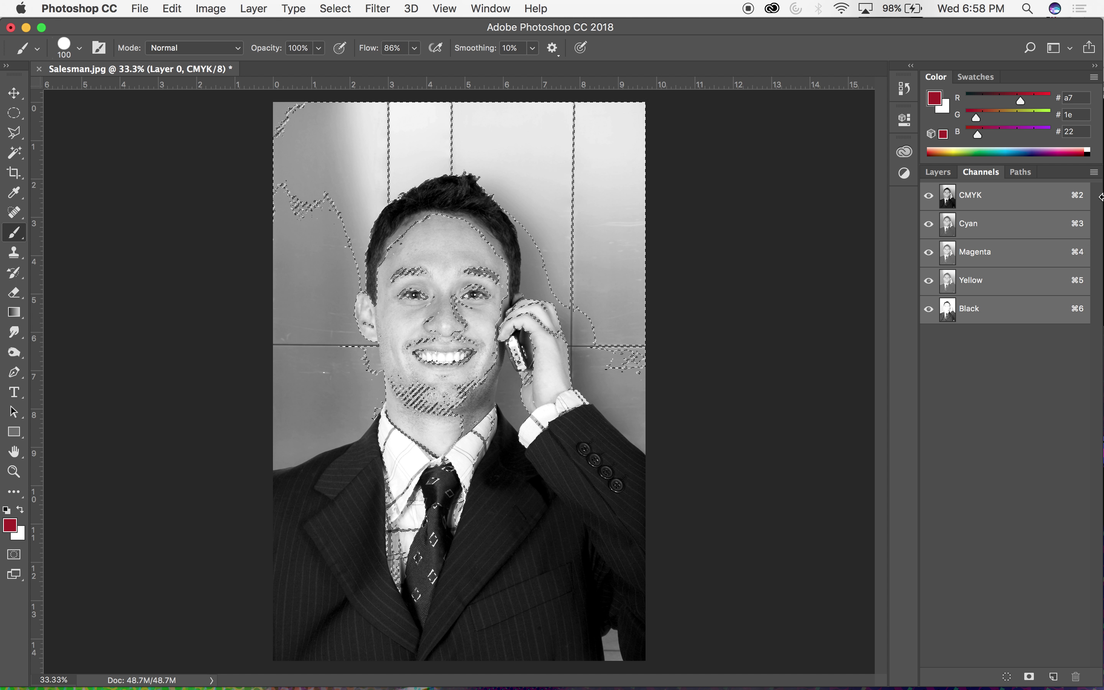
left_click(1094, 172)
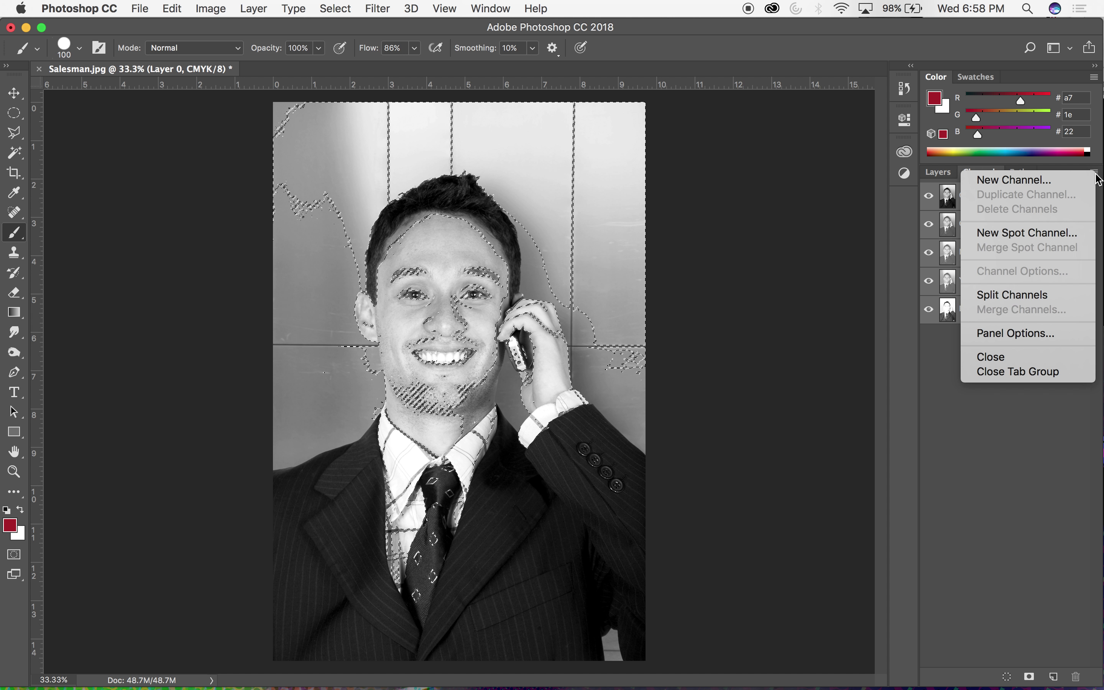
left_click(1033, 238)
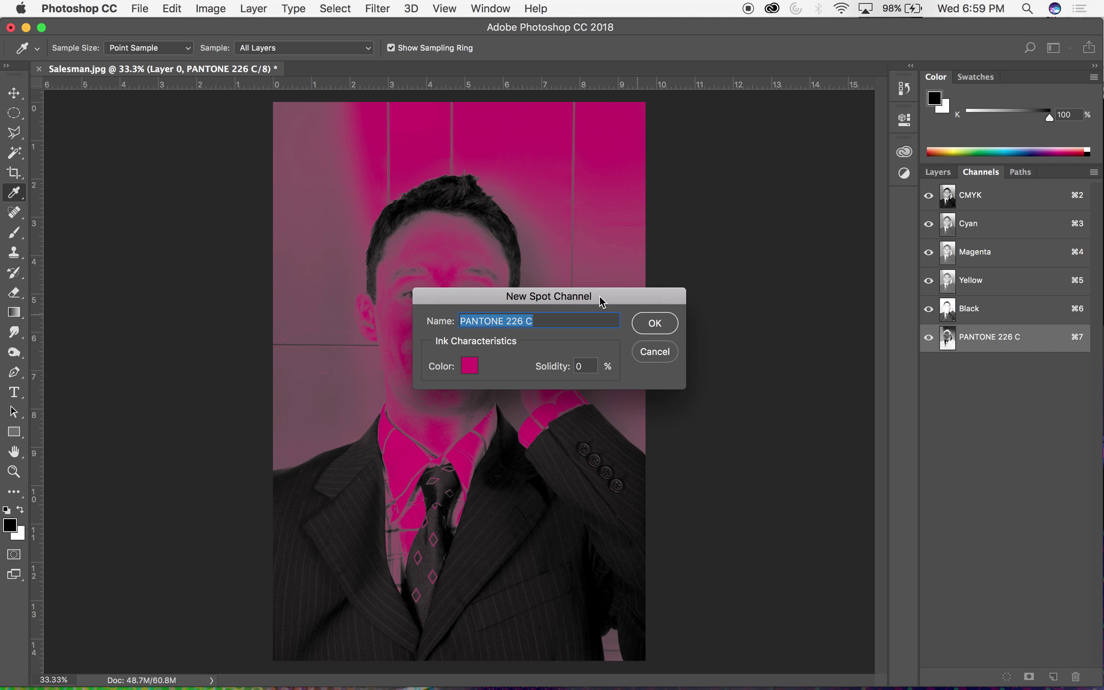
left_click_drag(462, 295, 738, 338)
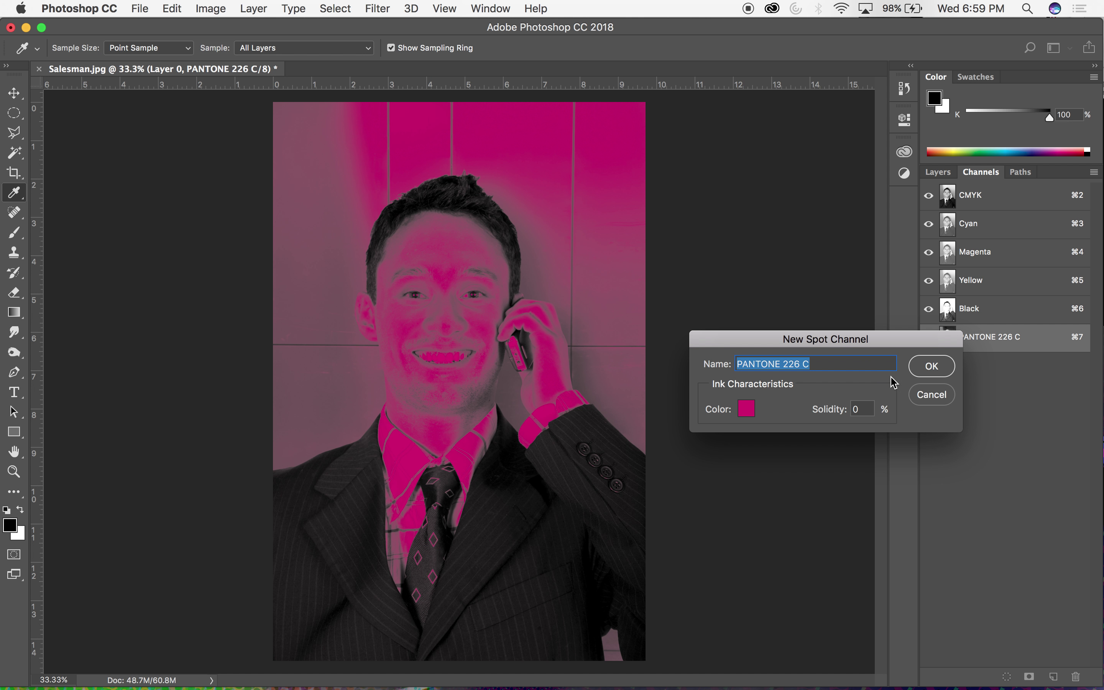
left_click(932, 395)
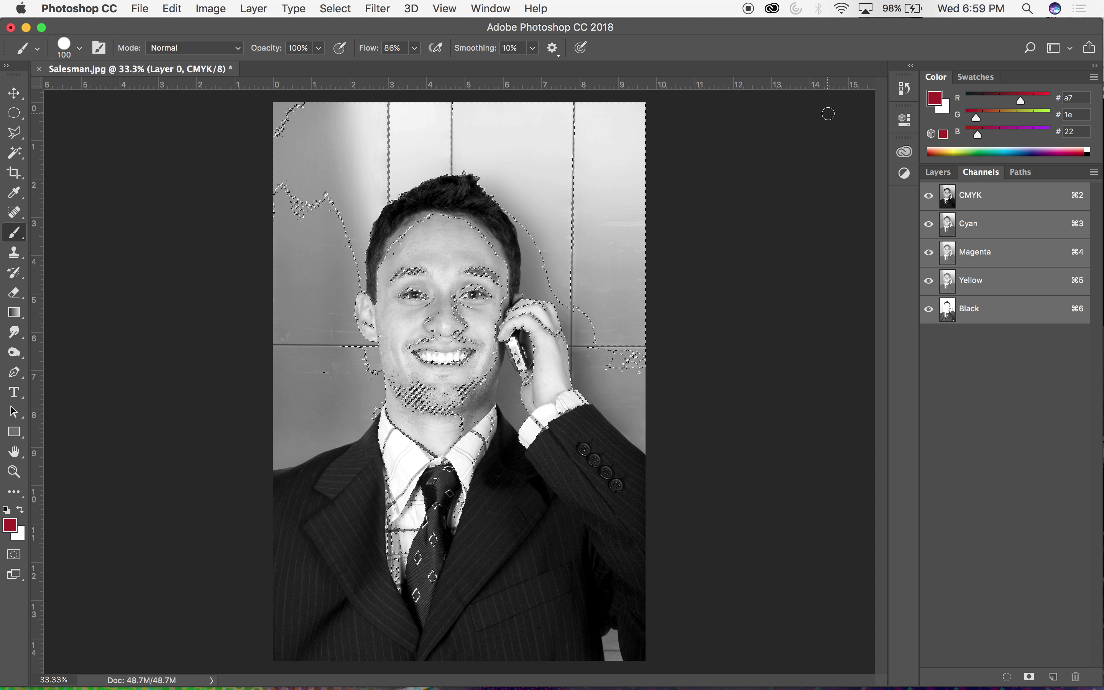
Invert the current selection with Select > Inverse.
left_click(293, 8)
mouse_move(343, 8)
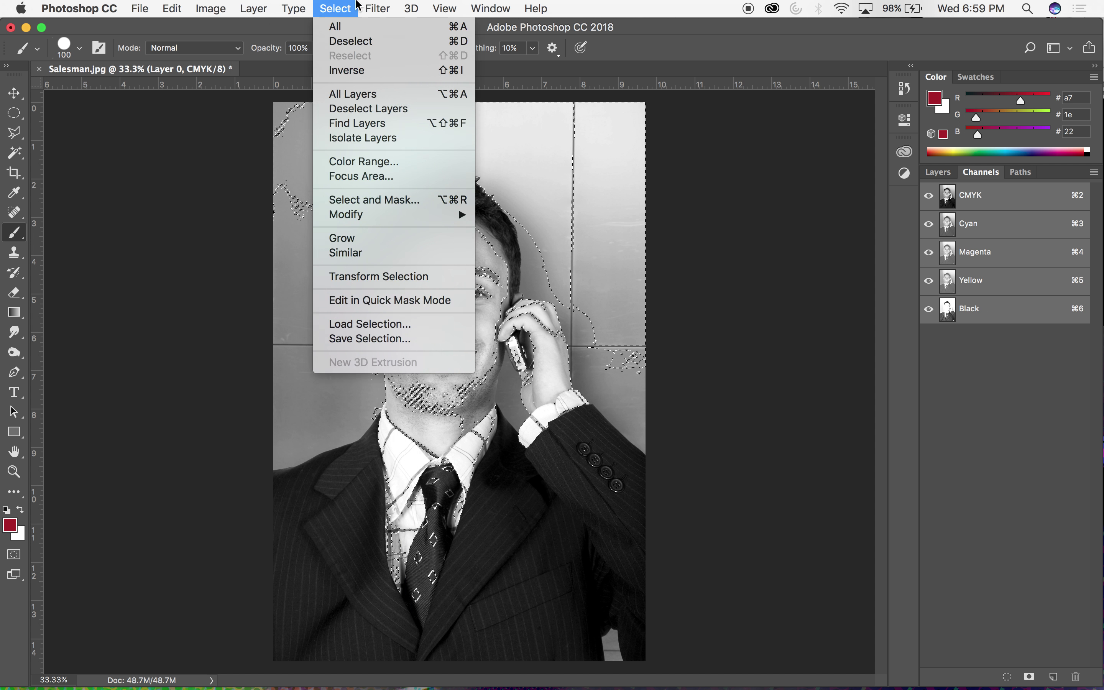
left_click(361, 73)
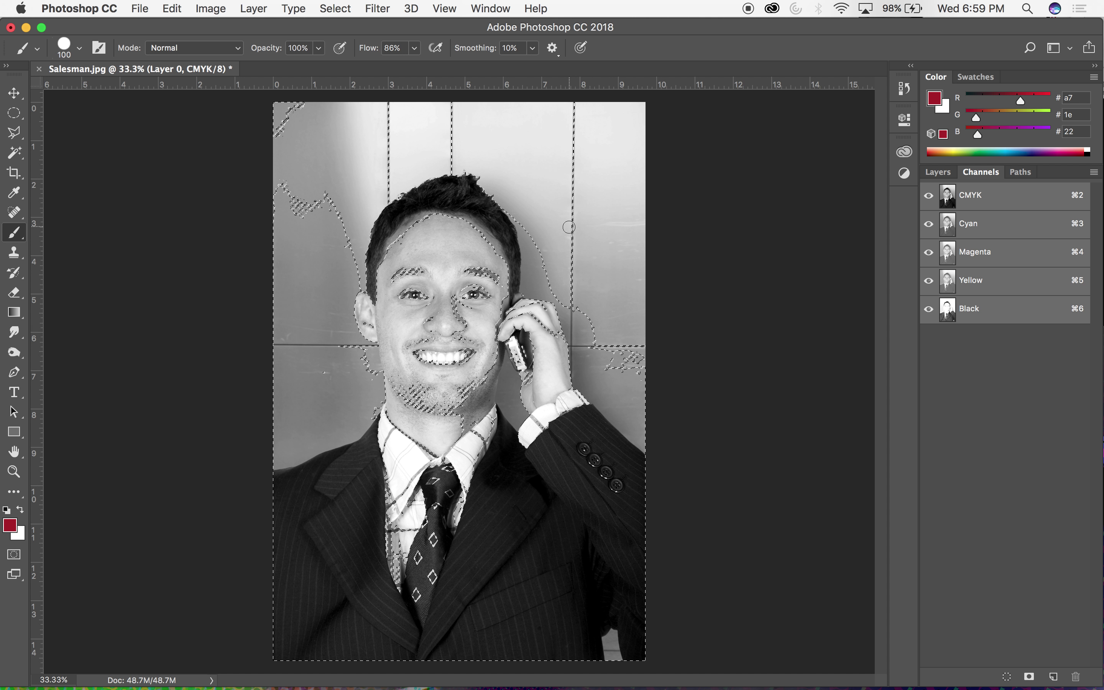
Start a New Spot Channel from the selection and open its Color Libraries.
left_click(1094, 173)
left_click(1044, 230)
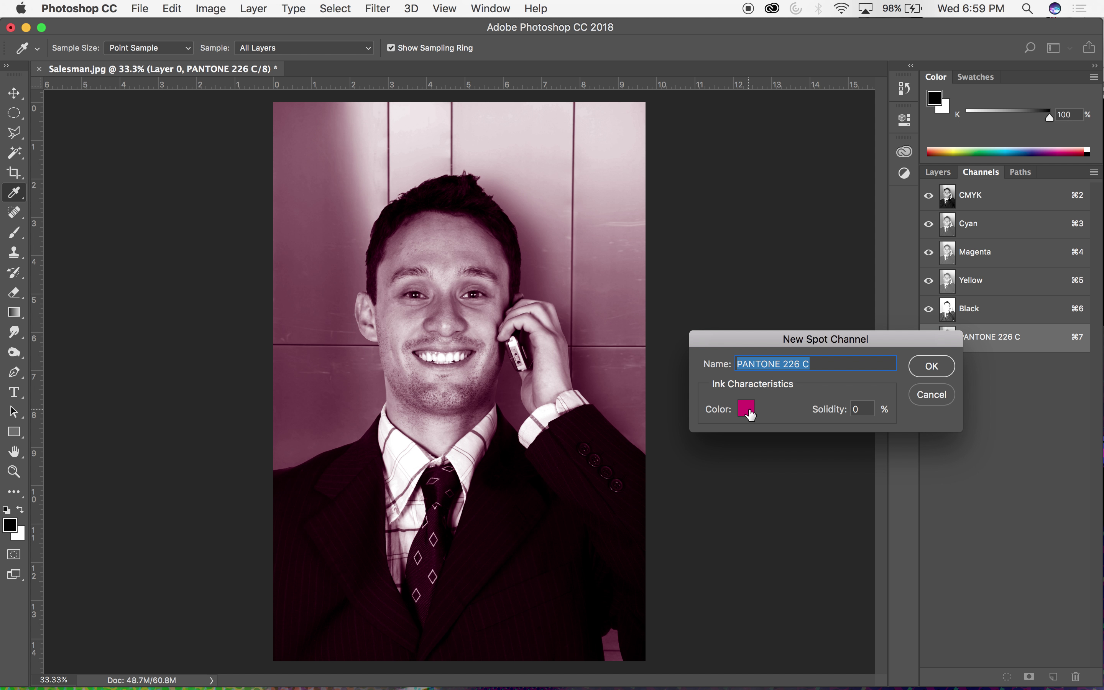
left_click(746, 410)
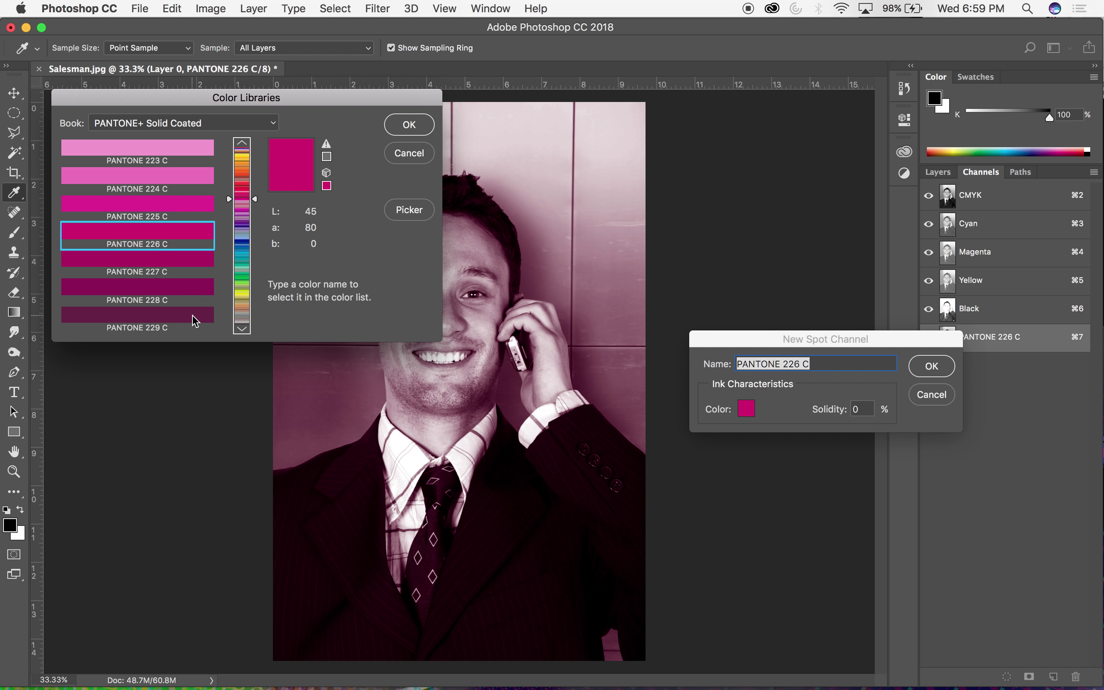
Choose PANTONE 199 C from the PANTONE+ Solid Coated book and create the spot channel.
left_click(276, 125)
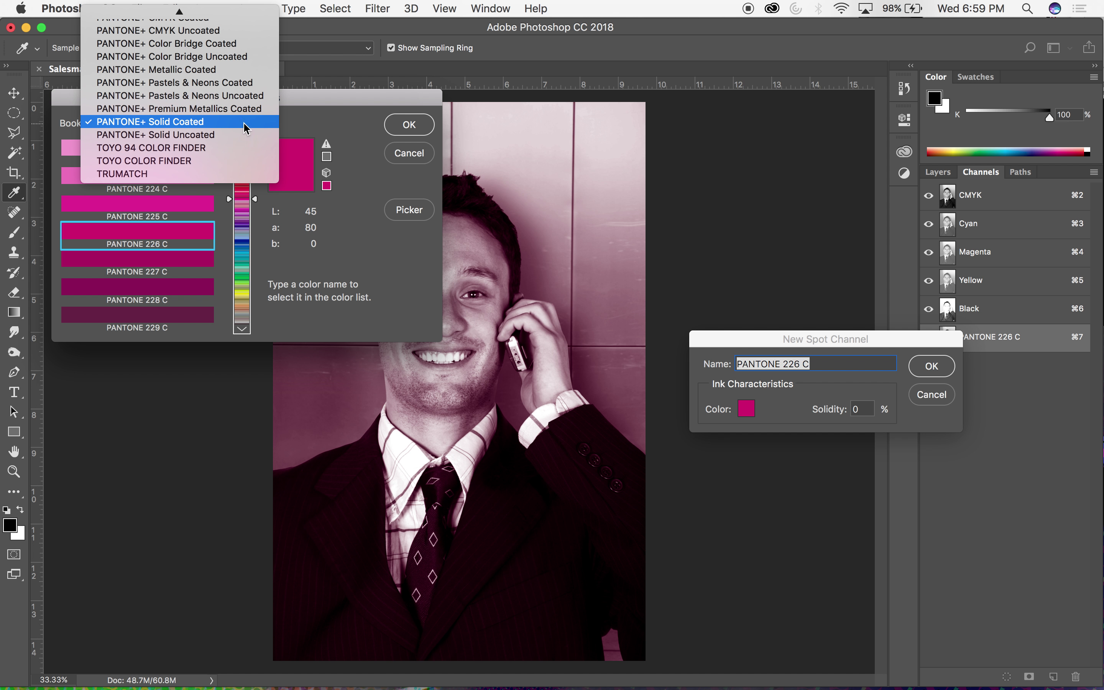
left_click(216, 127)
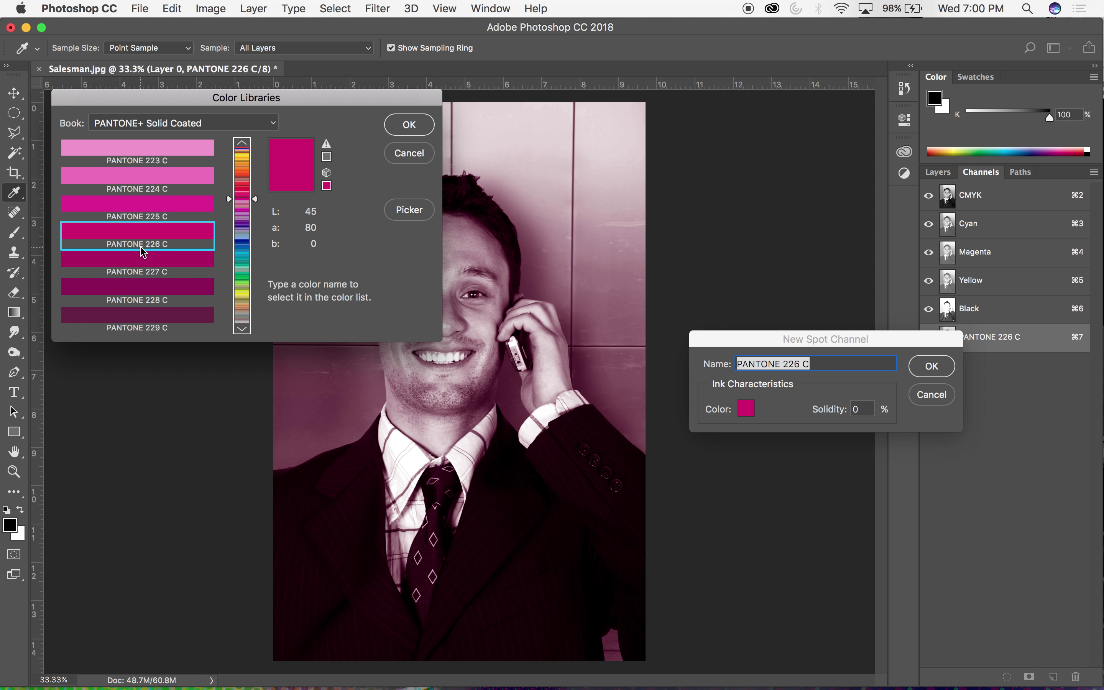
left_click(246, 214)
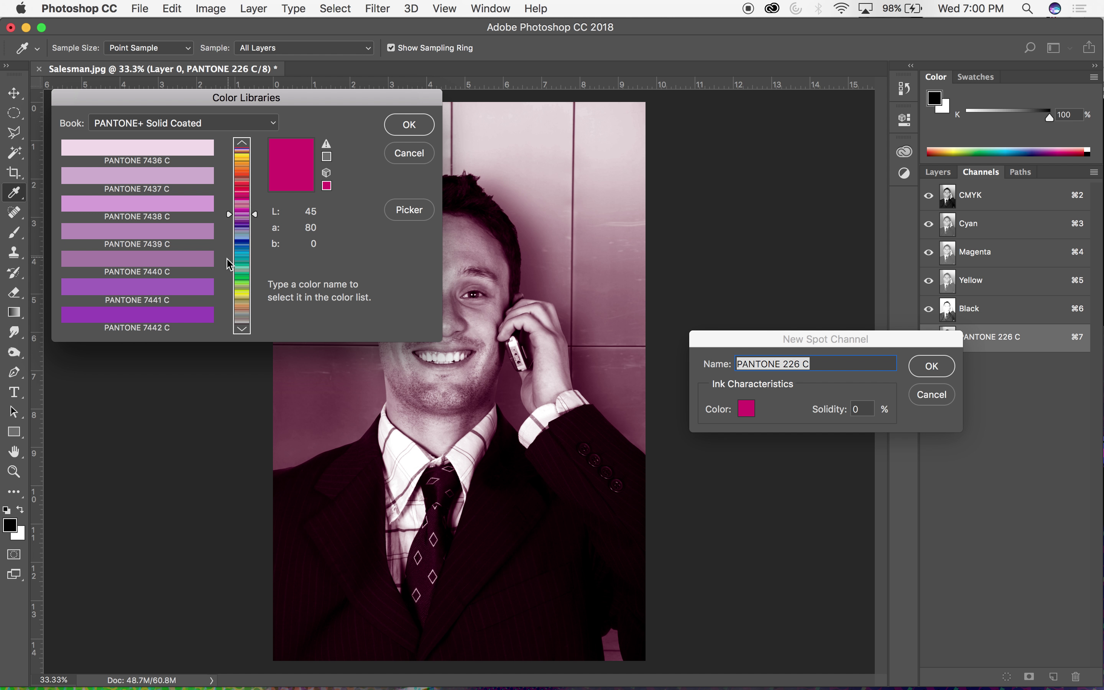
left_click(246, 249)
left_click(246, 183)
left_click(247, 196)
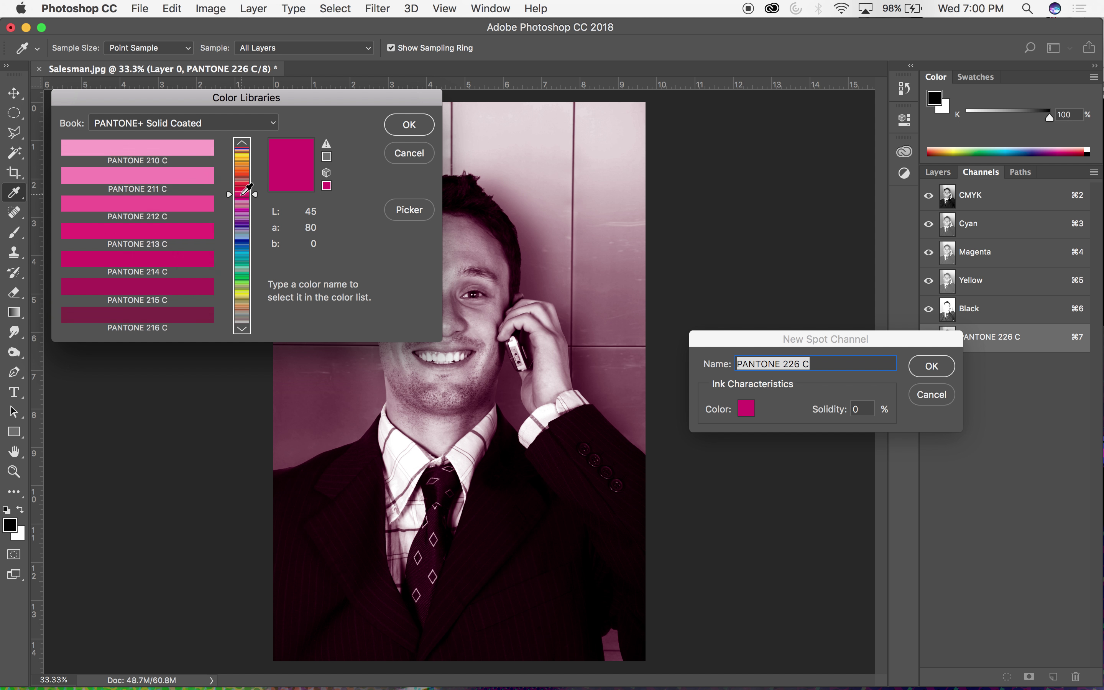
left_click_drag(256, 195, 243, 244)
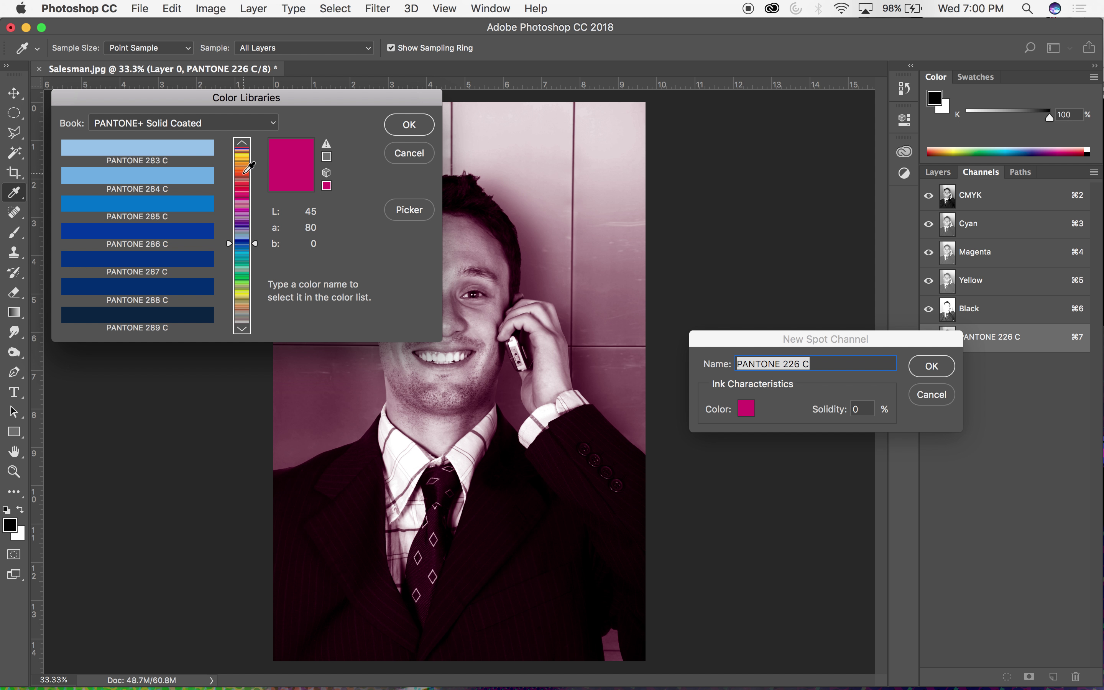
left_click(243, 191)
left_click(243, 189)
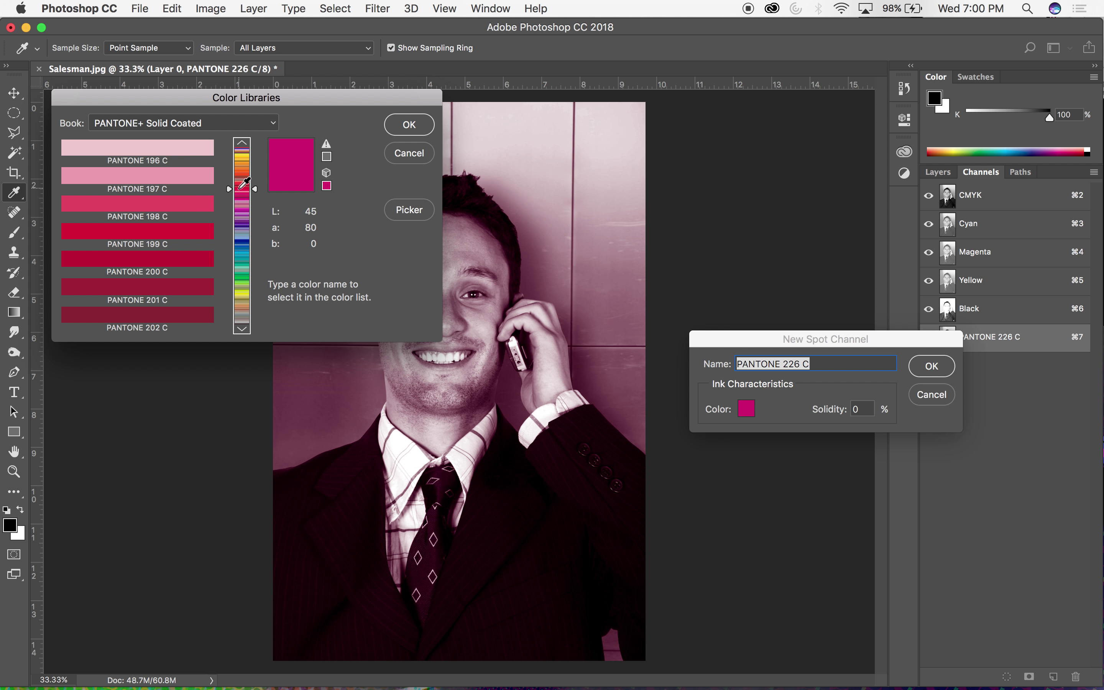
left_click(173, 234)
left_click(418, 132)
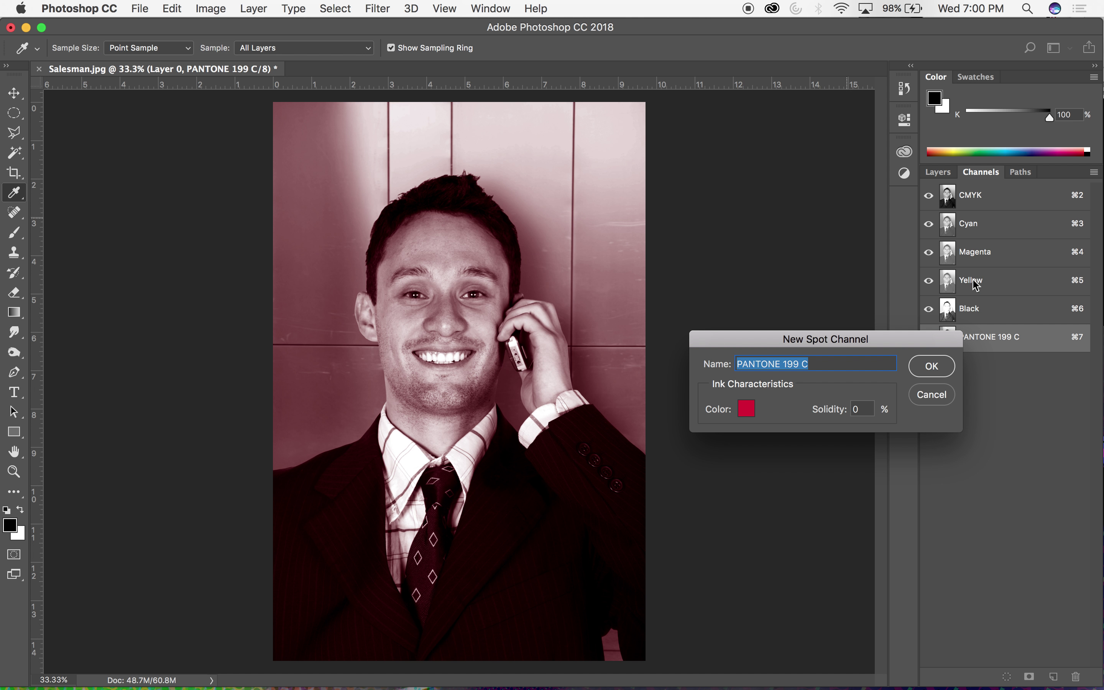
left_click(931, 368)
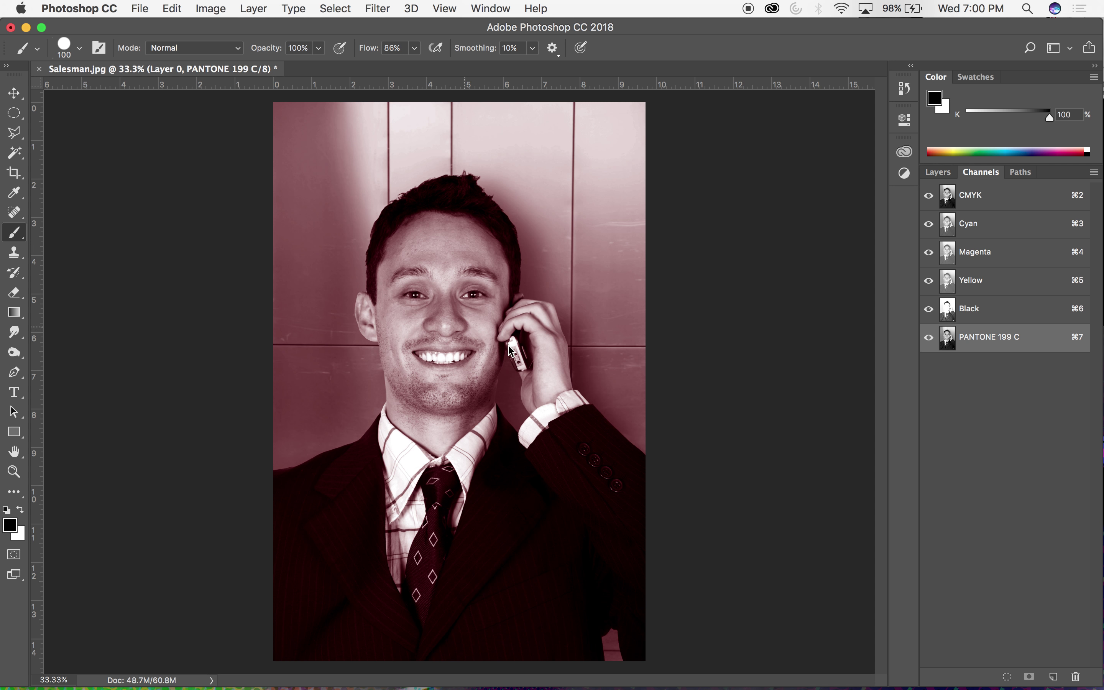
Preview the PANTONE 199 C plate alone and combined with the Black channel.
left_click_drag(929, 313, 929, 227)
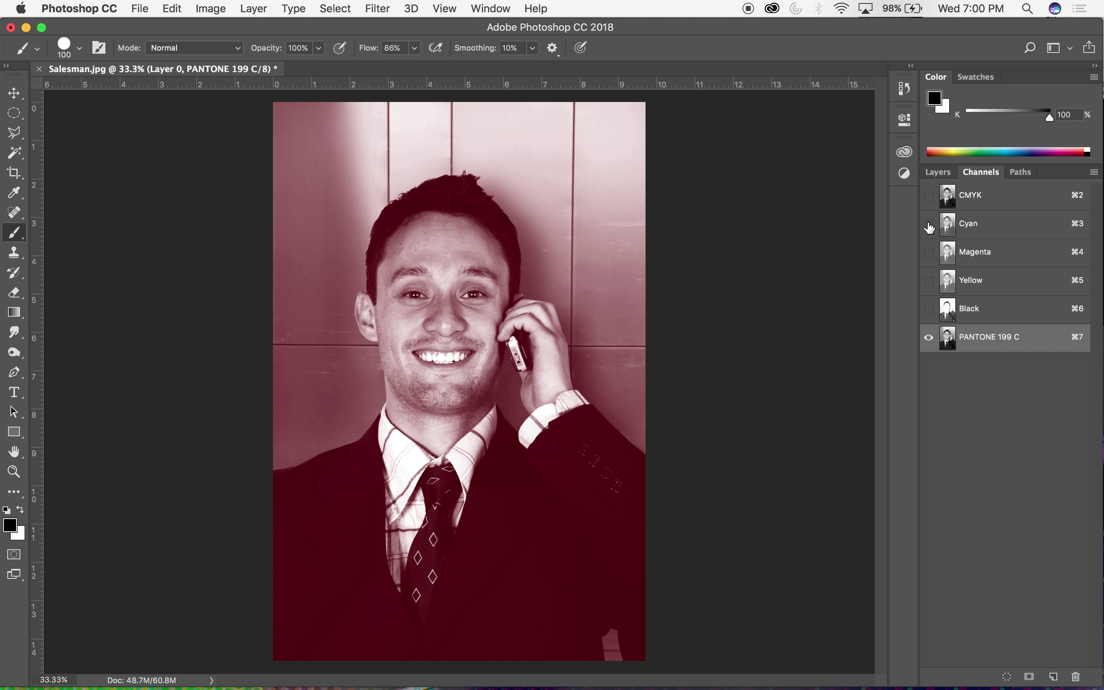
key("x")
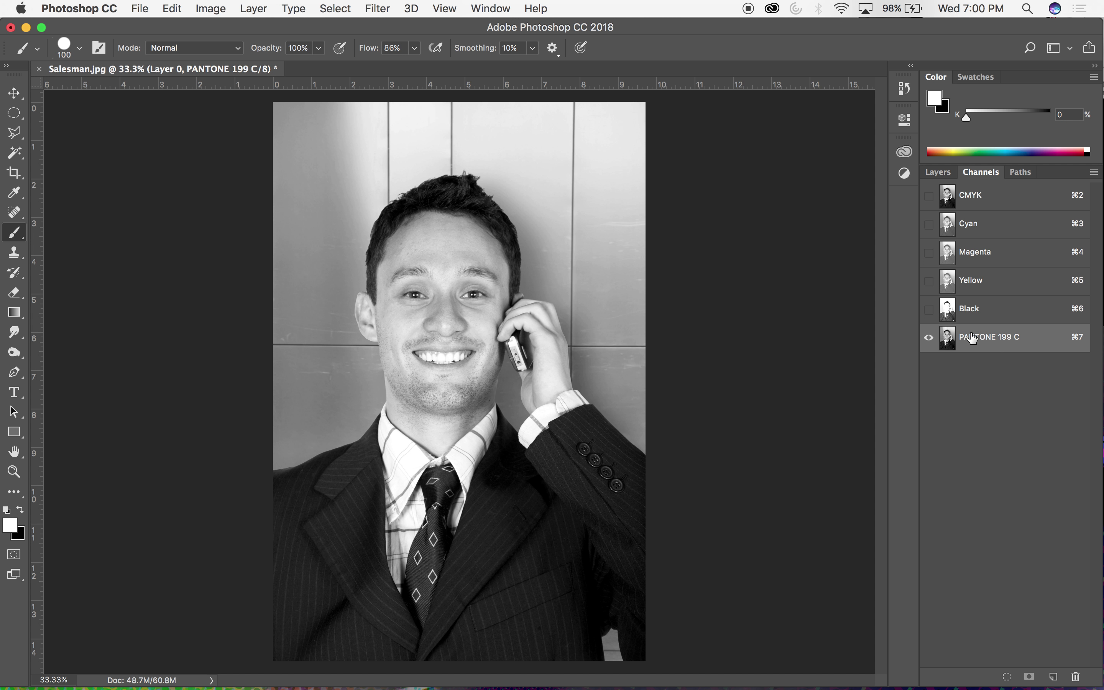
left_click(929, 312)
left_click(929, 312)
left_click(930, 312)
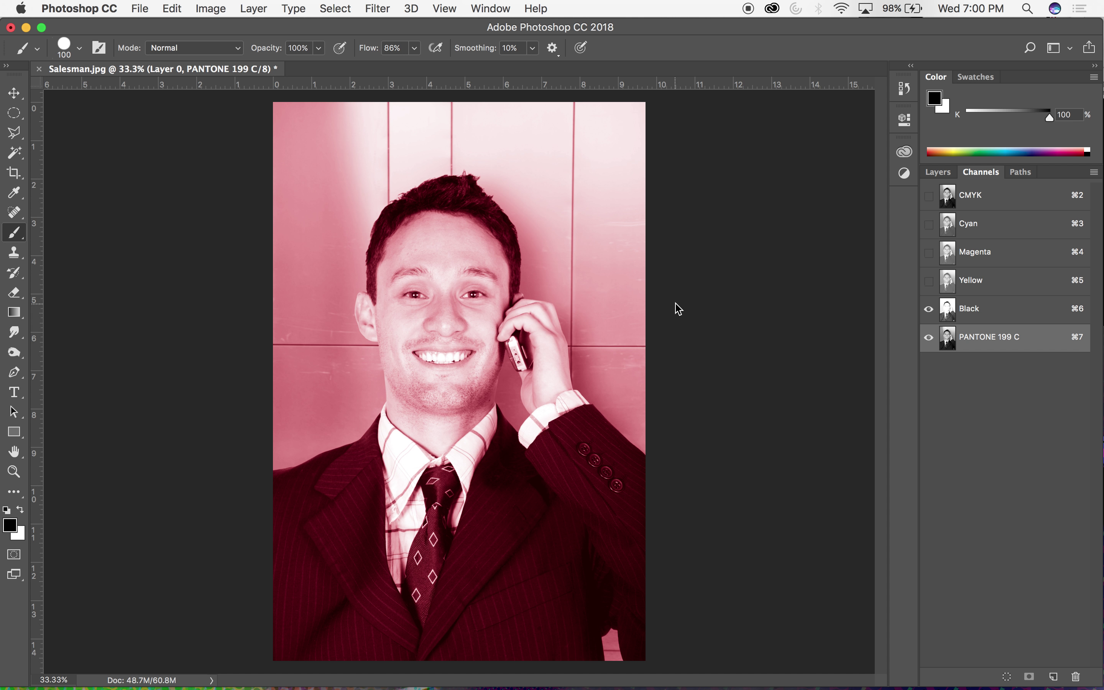
left_click(929, 312)
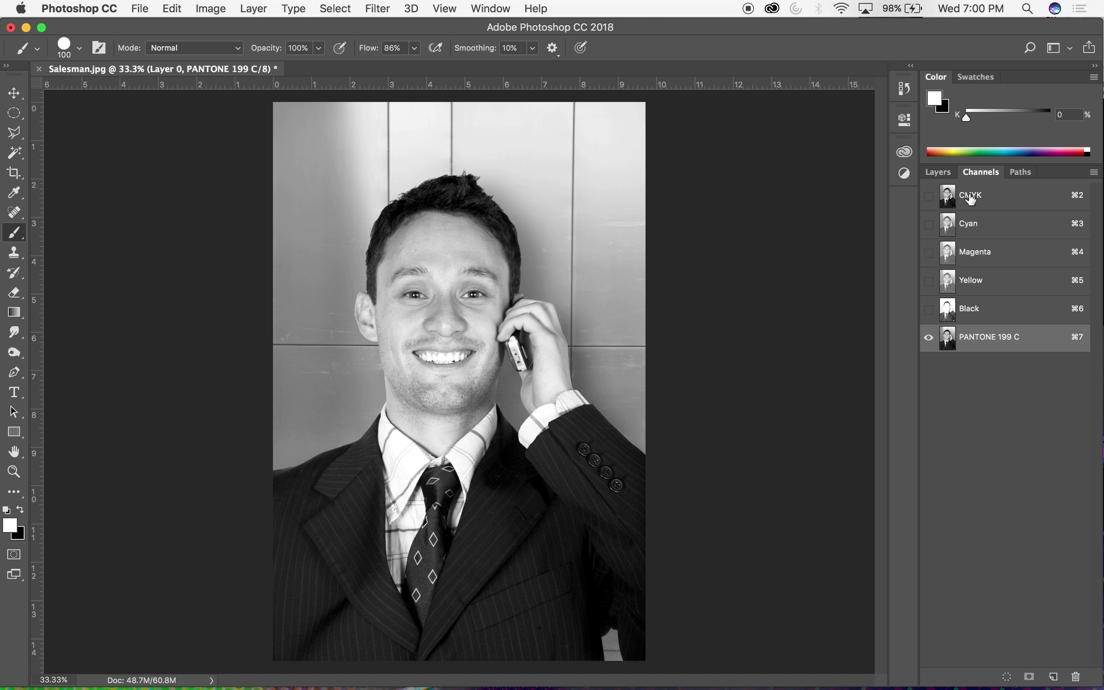
Select Layer 0 and hide the Cyan, Magenta, Yellow and PANTONE 199 C channels.
left_click(941, 175)
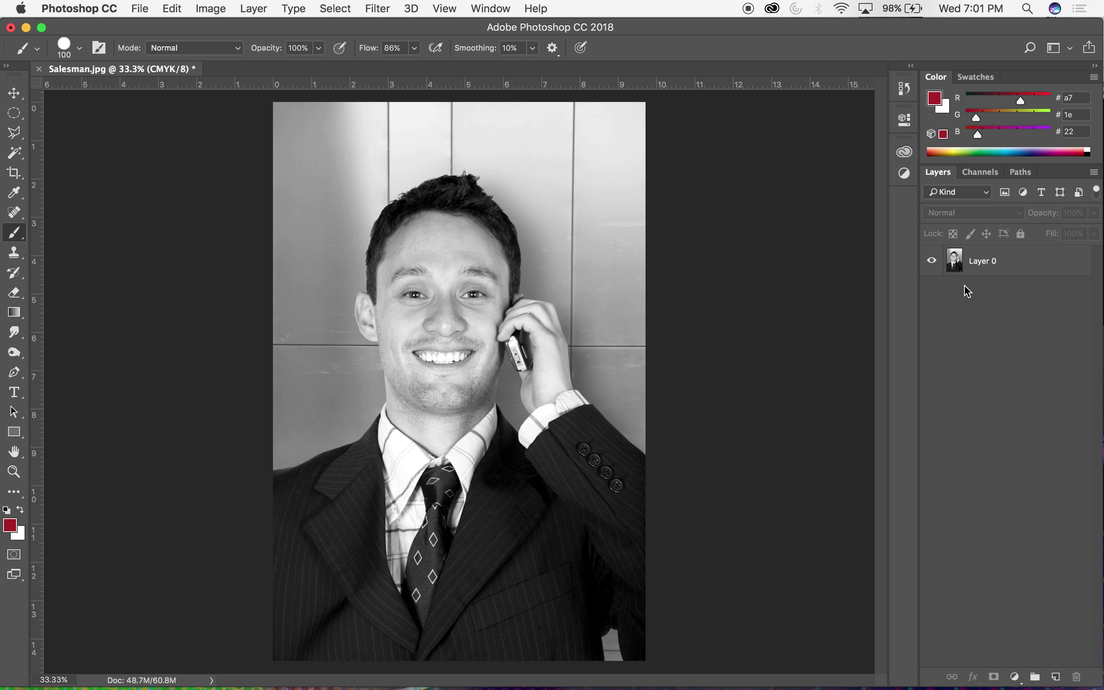
left_click(960, 261)
left_click(985, 172)
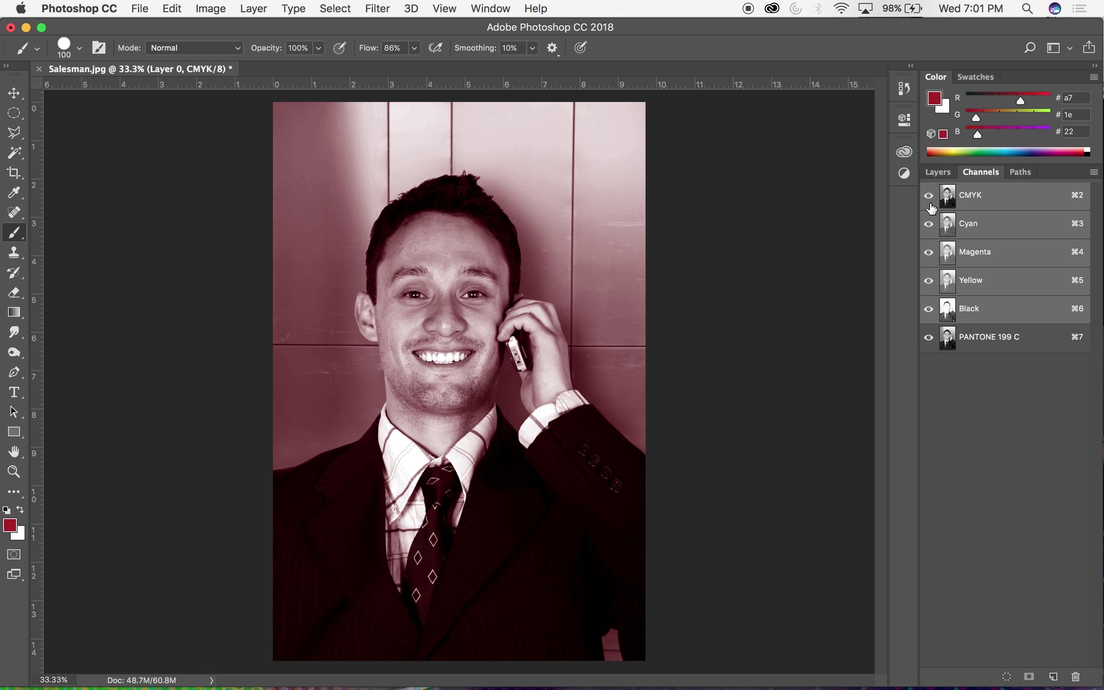
left_click(929, 223)
left_click(929, 252)
left_click(929, 281)
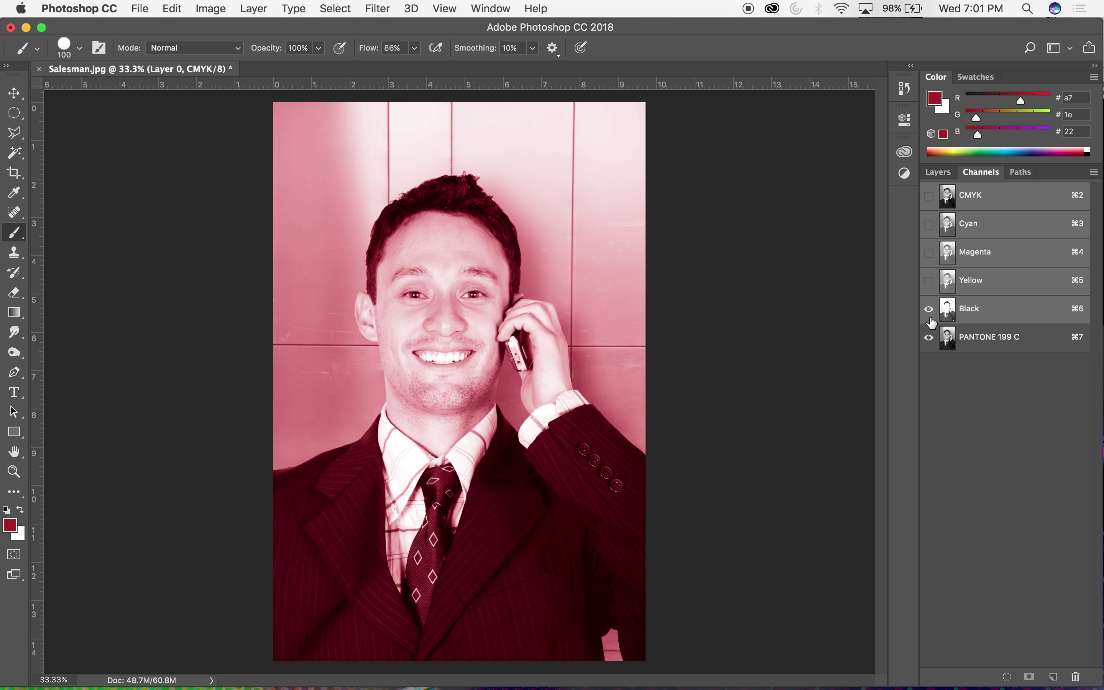
left_click(929, 338)
left_click(941, 173)
left_click(211, 8)
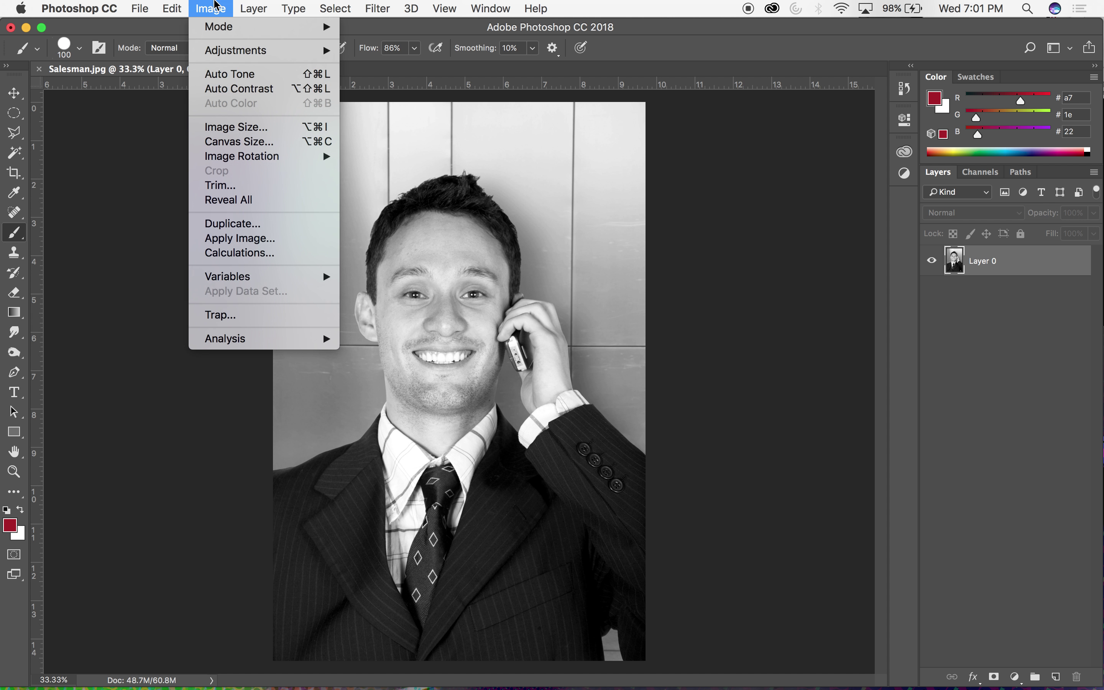
Save Salesman.psd in Photoshop format with Spot Colors into Demo Files, then minimize Photoshop.
mouse_move(140, 8)
left_click(173, 169)
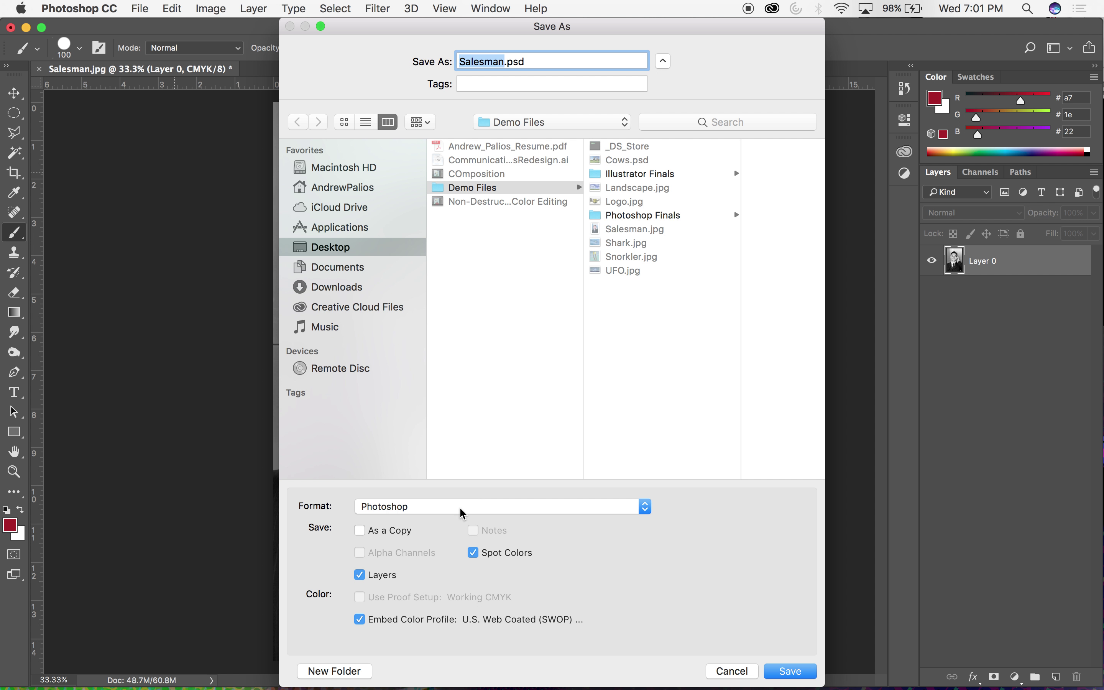
left_click(791, 671)
left_click(733, 279)
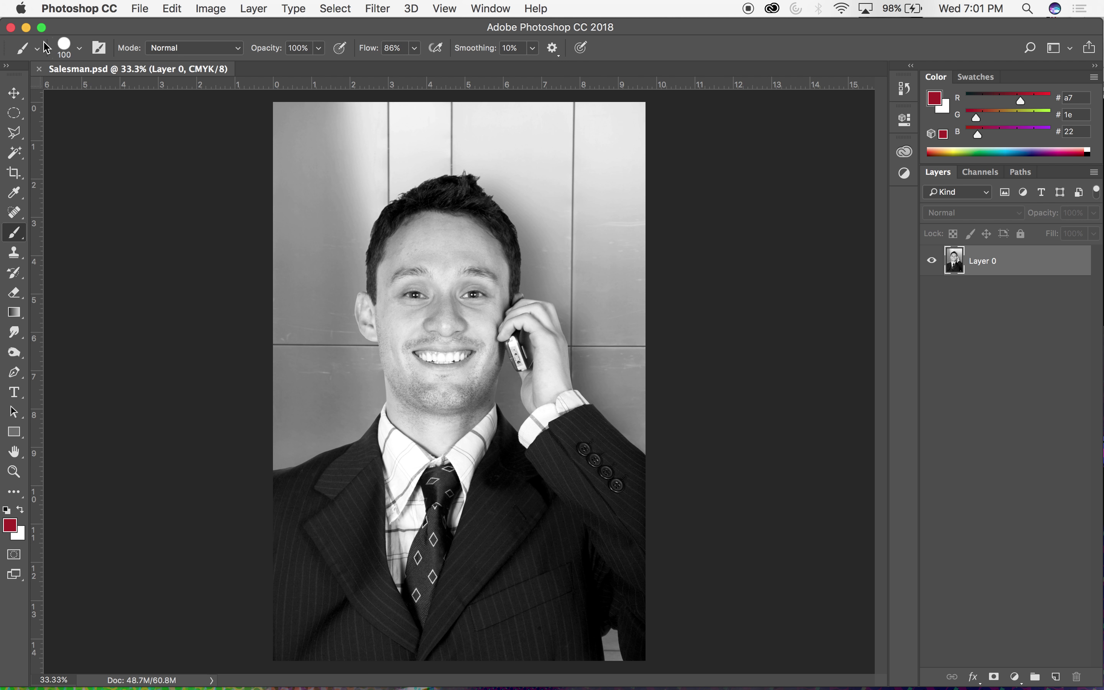
left_click(26, 27)
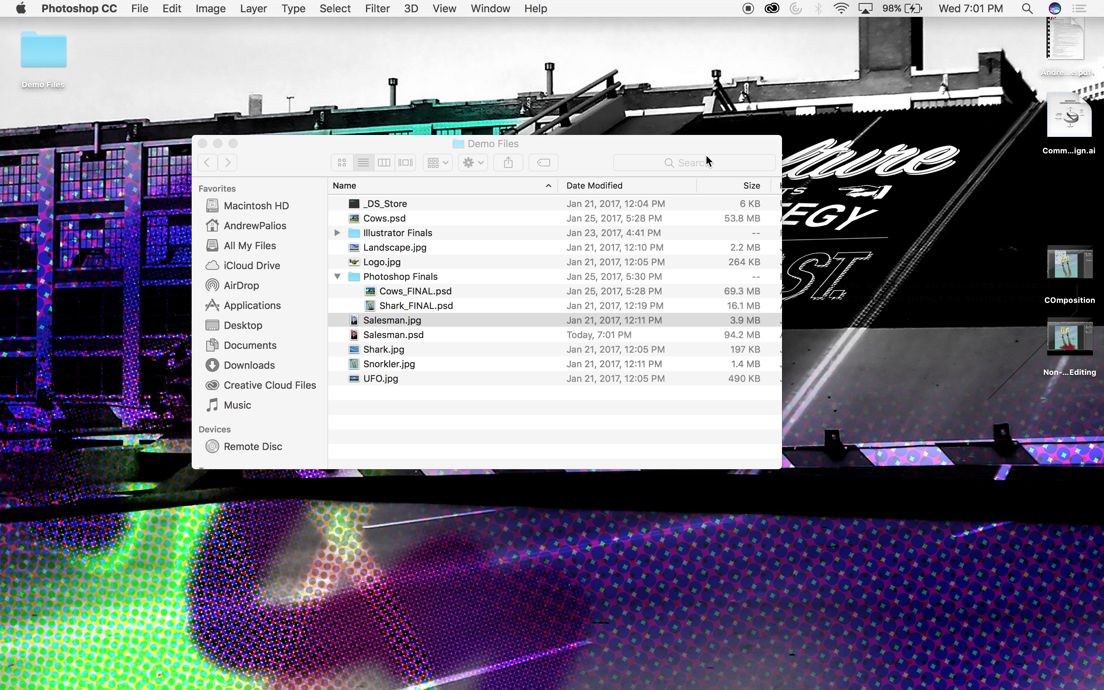
Reposition the Demo Files window, re-save over Salesman.psd in Photoshop, and minimize it again.
left_click(608, 151)
left_click_drag(608, 150, 660, 165)
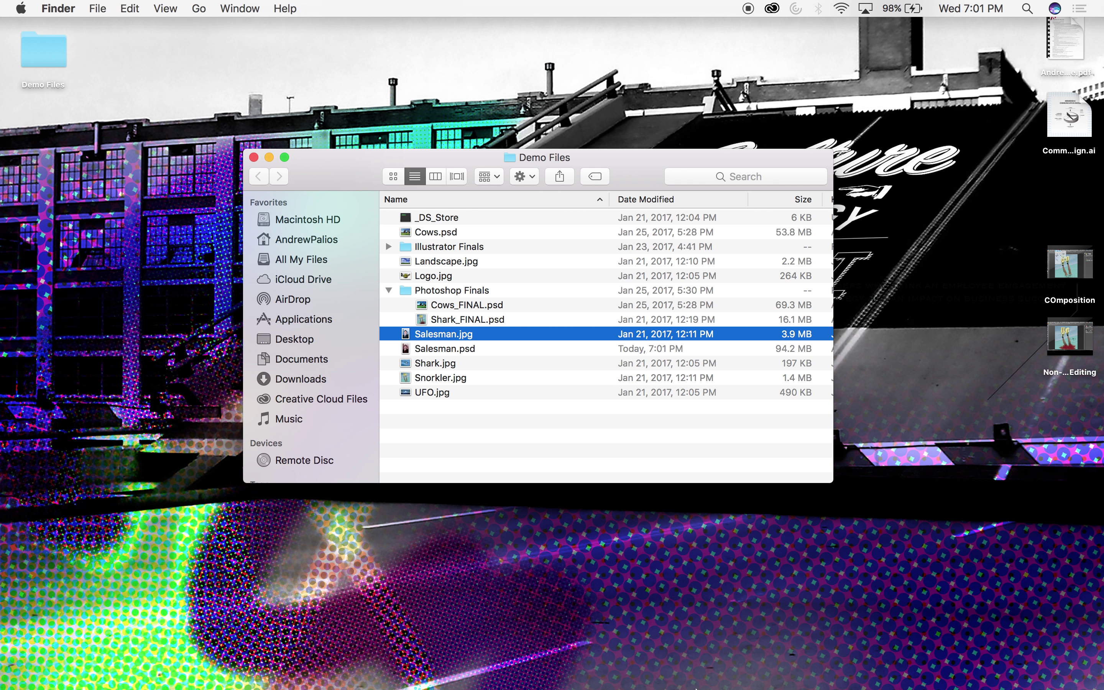
left_click(975, 667)
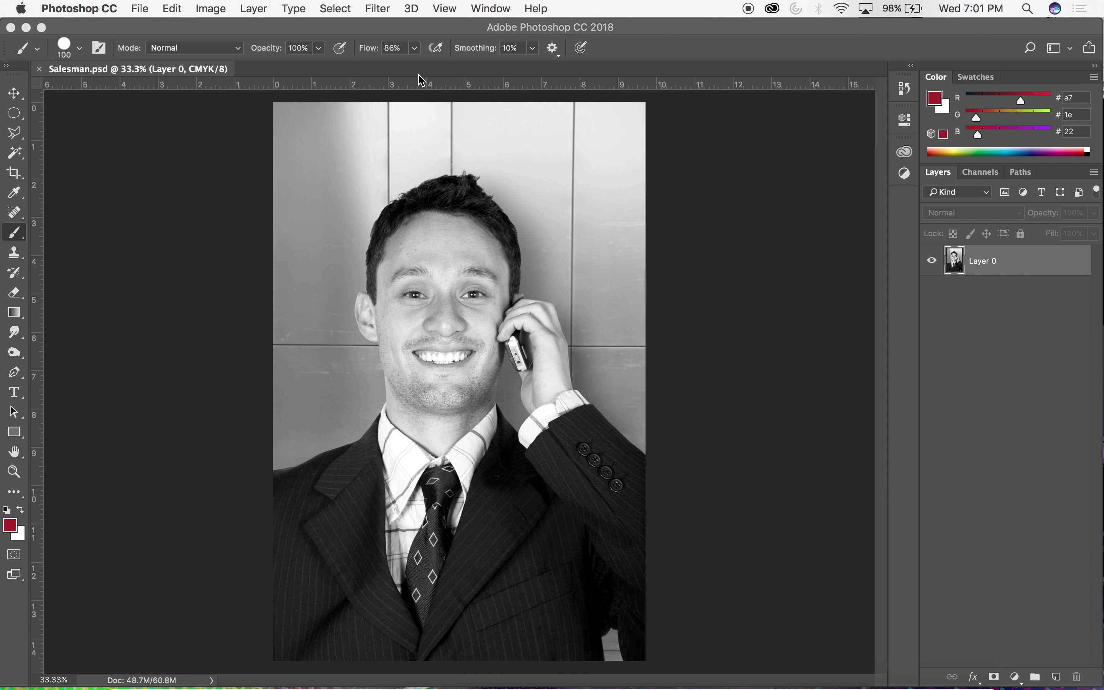
left_click(139, 8)
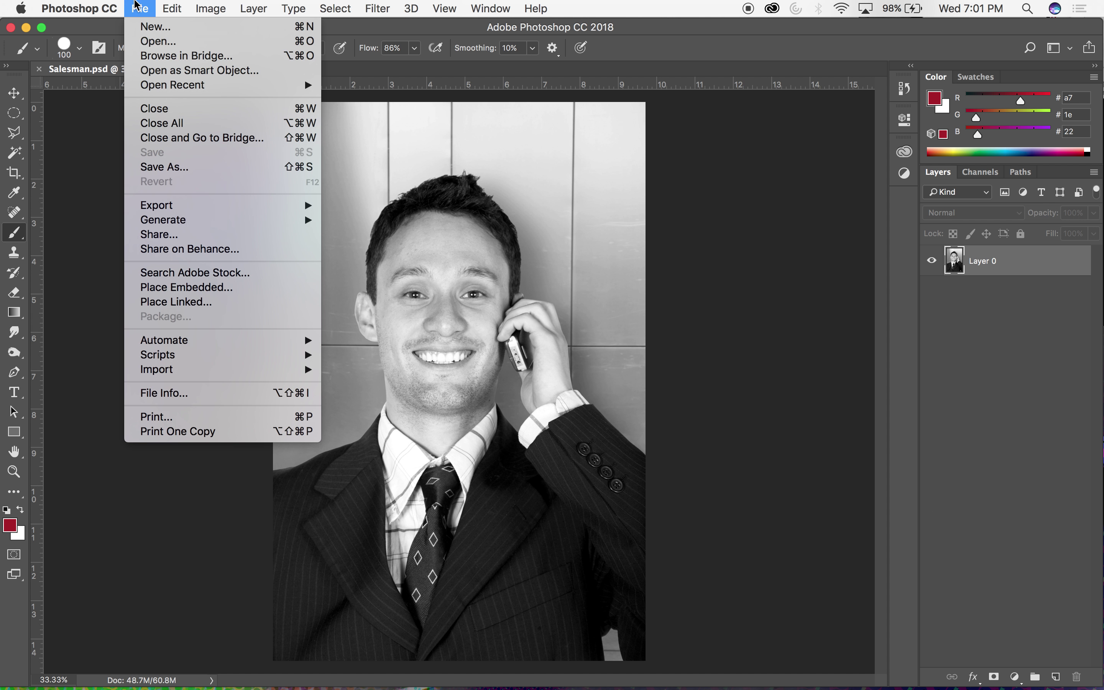
left_click(158, 168)
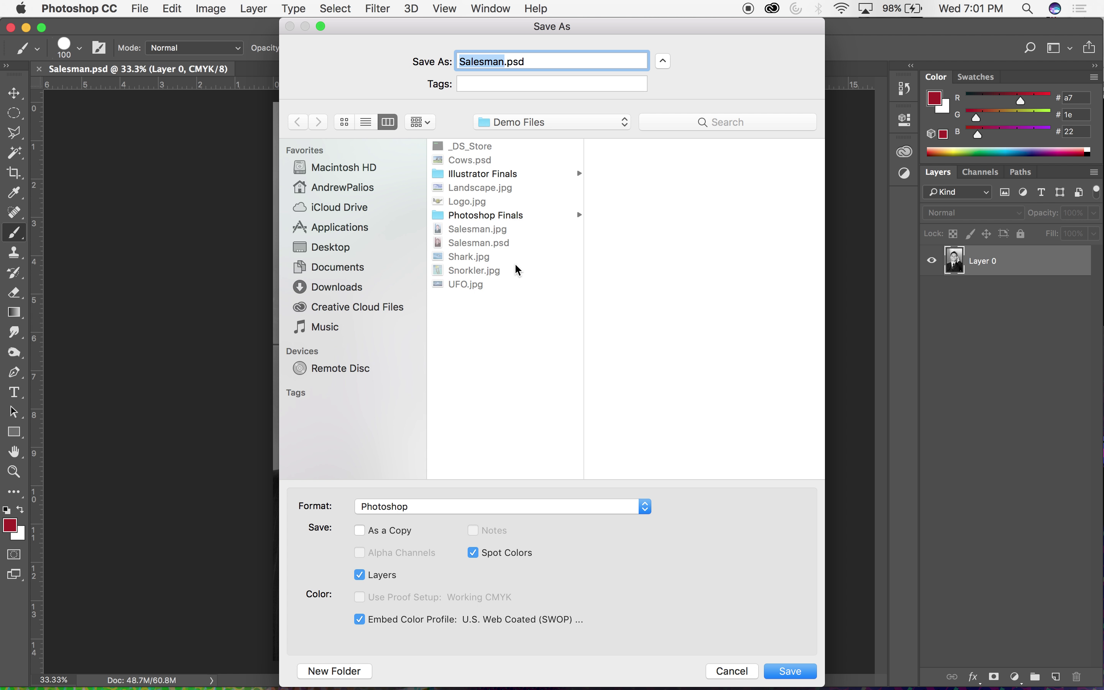
left_click(741, 675)
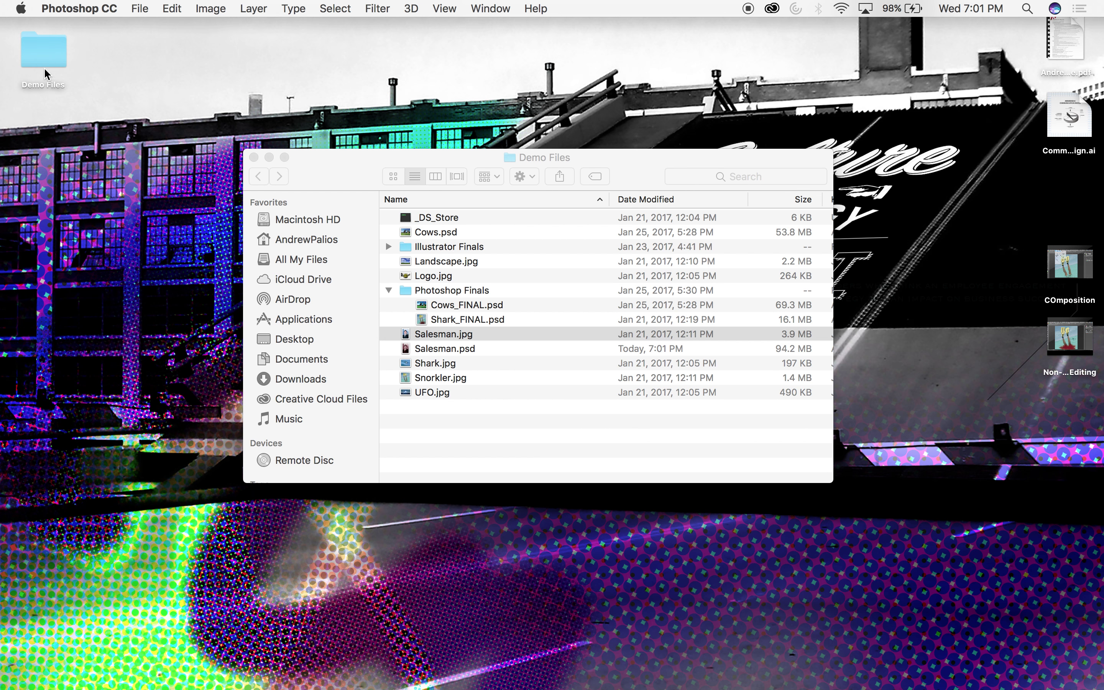
left_click(43, 55)
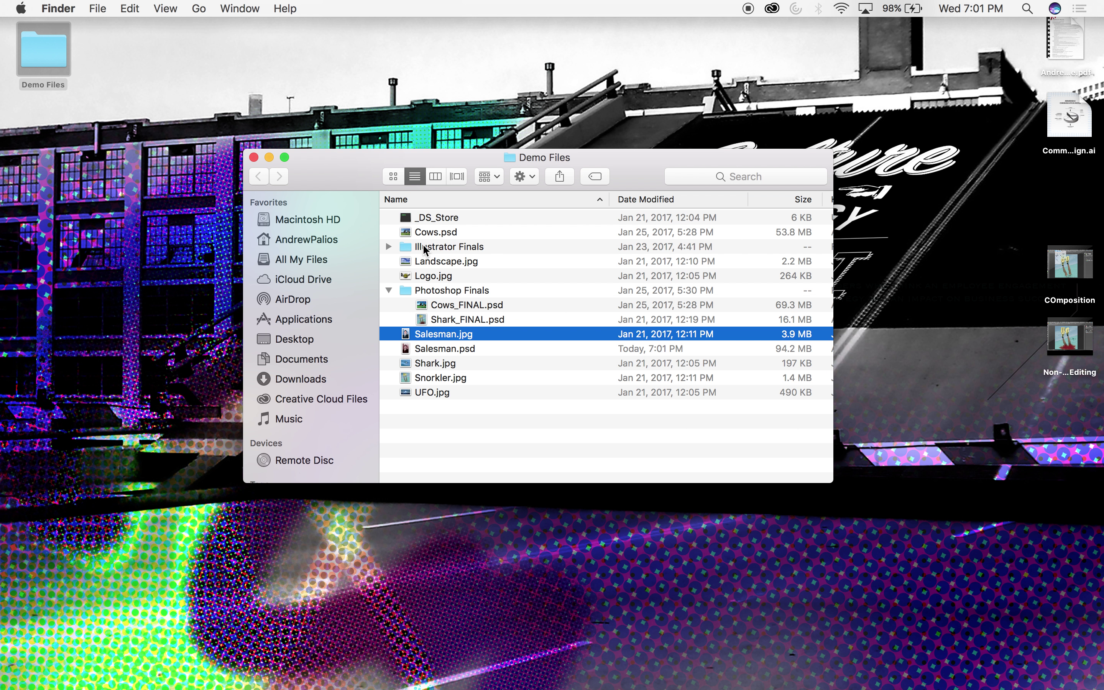
Preview Salesman.psd in Quick Look from the Demo Files folder, then close the preview.
left_click(455, 349)
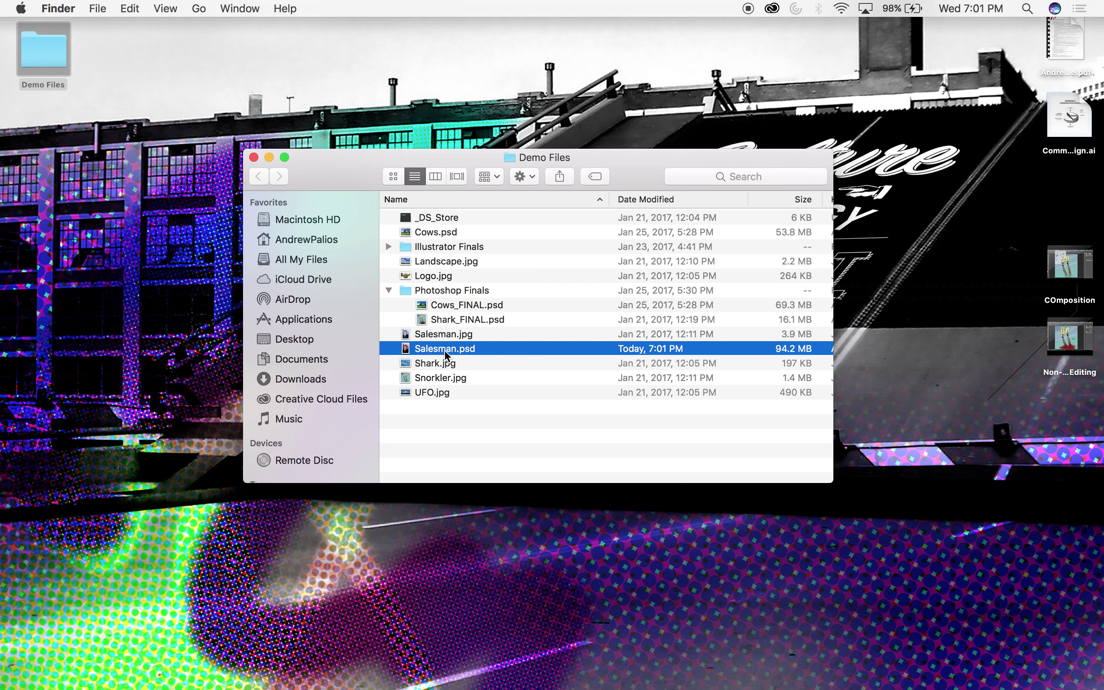
key("space")
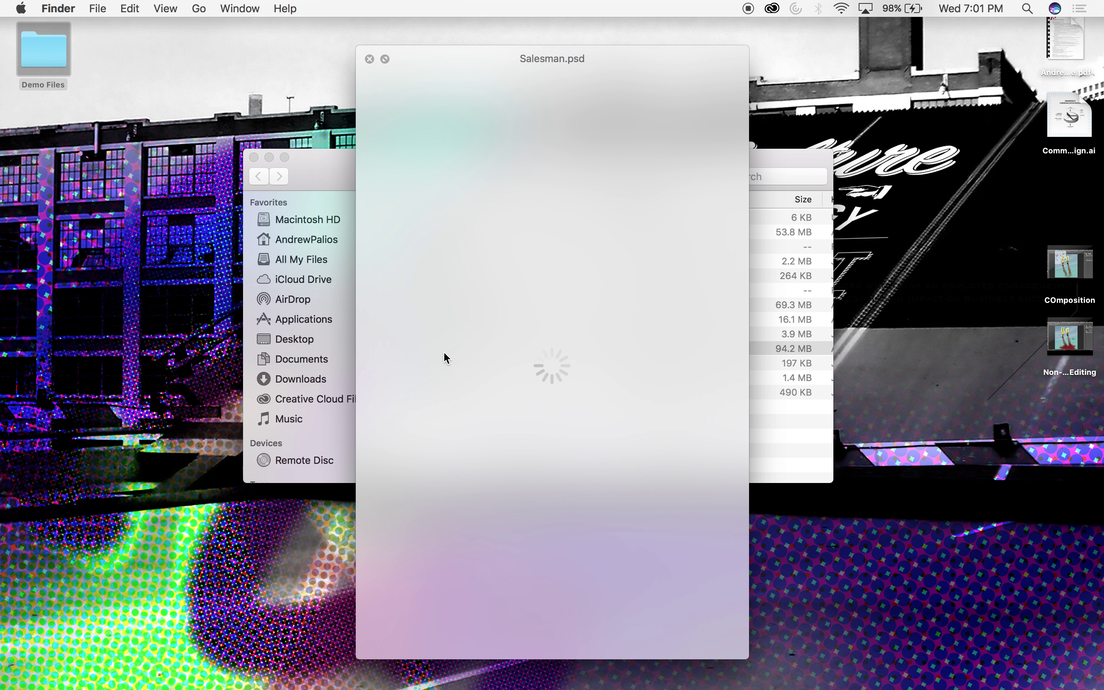
key("space")
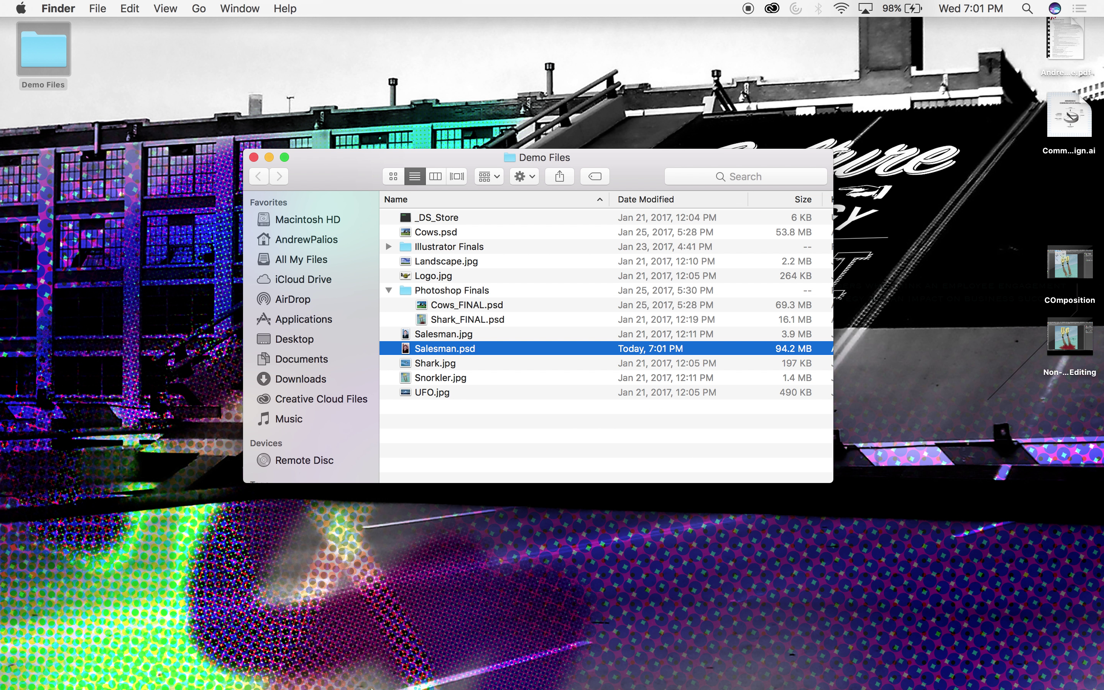
mouse_move(292, 671)
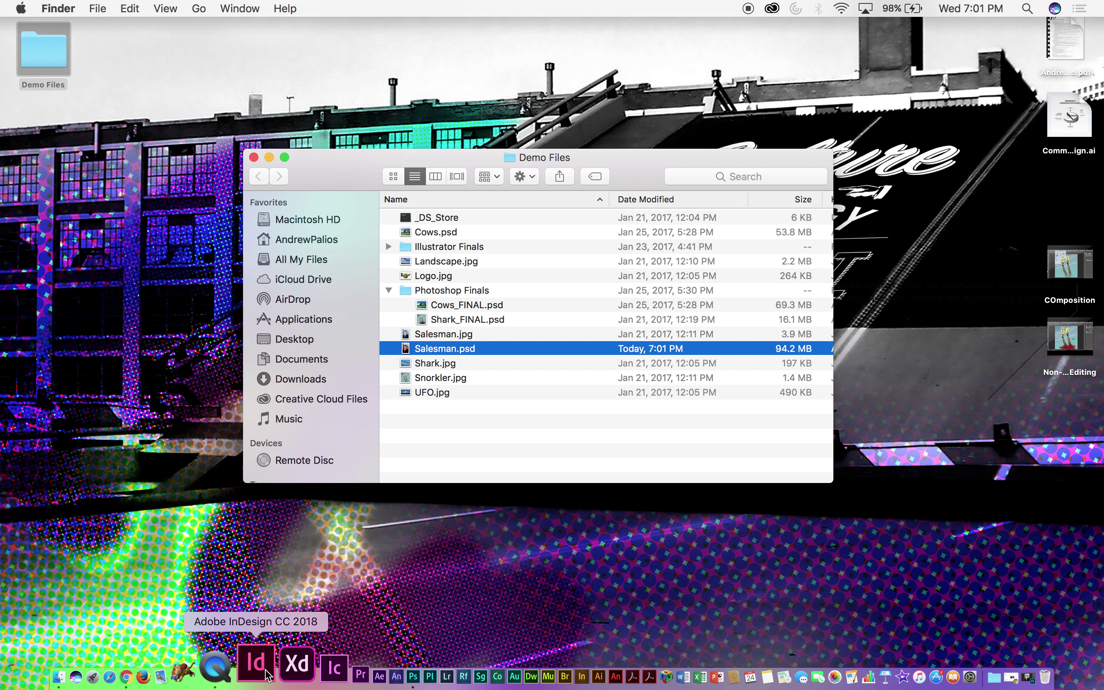
Launch InDesign and create a new one-page Letter document, 51p0 x 66p0.
left_click(267, 671)
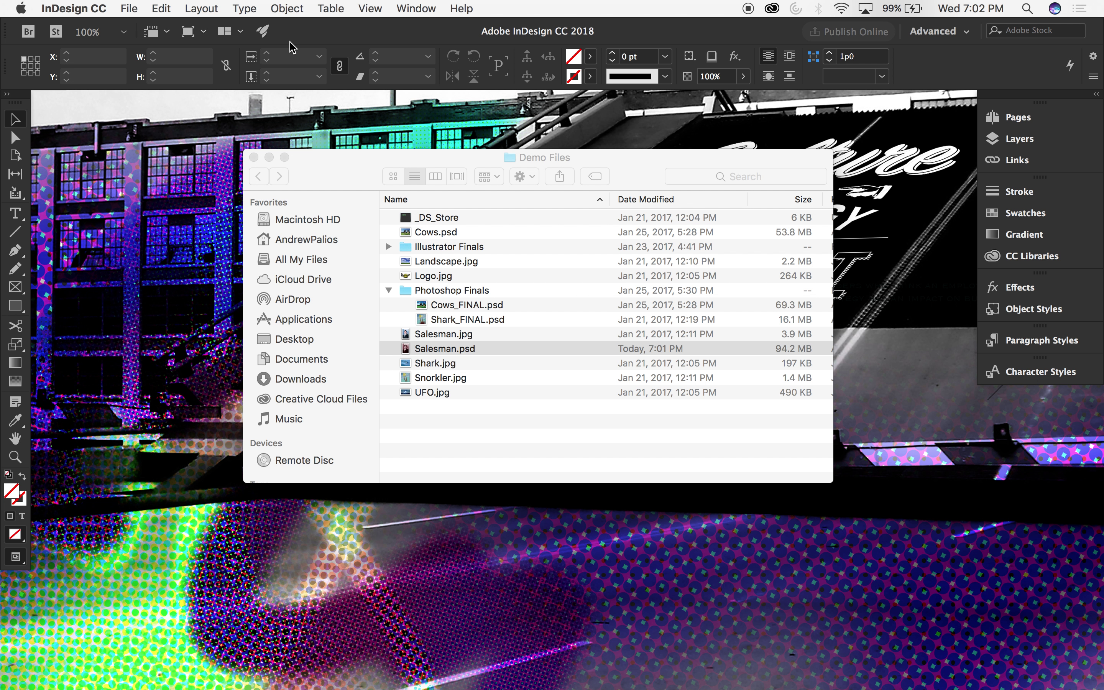
left_click(163, 6)
mouse_move(137, 6)
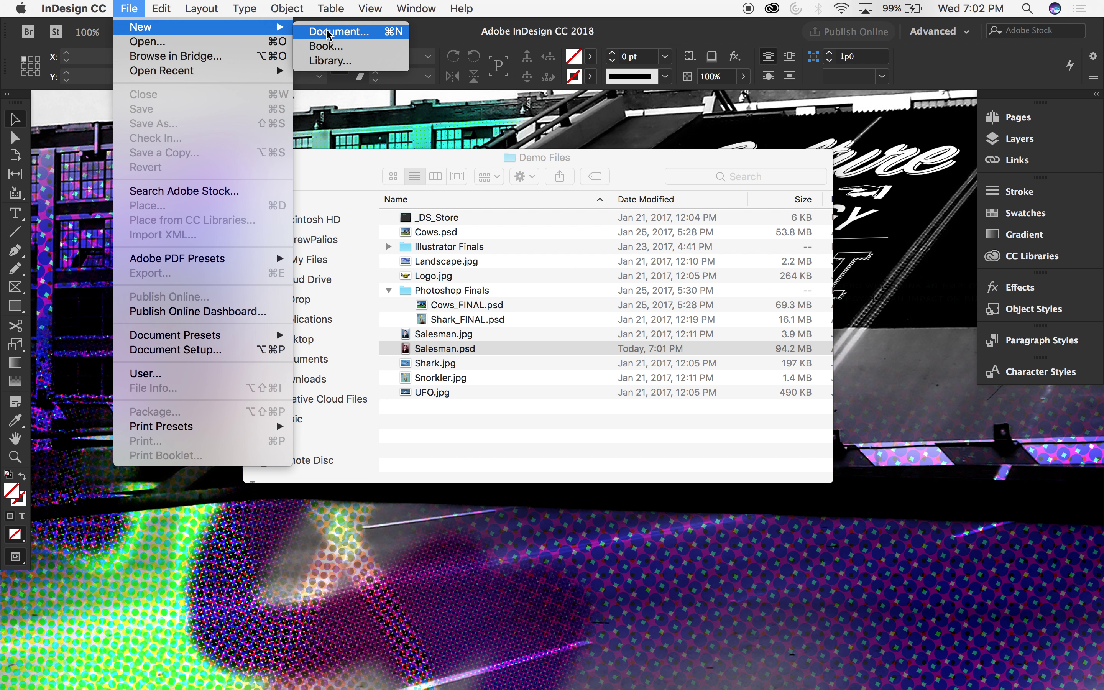
left_click(331, 31)
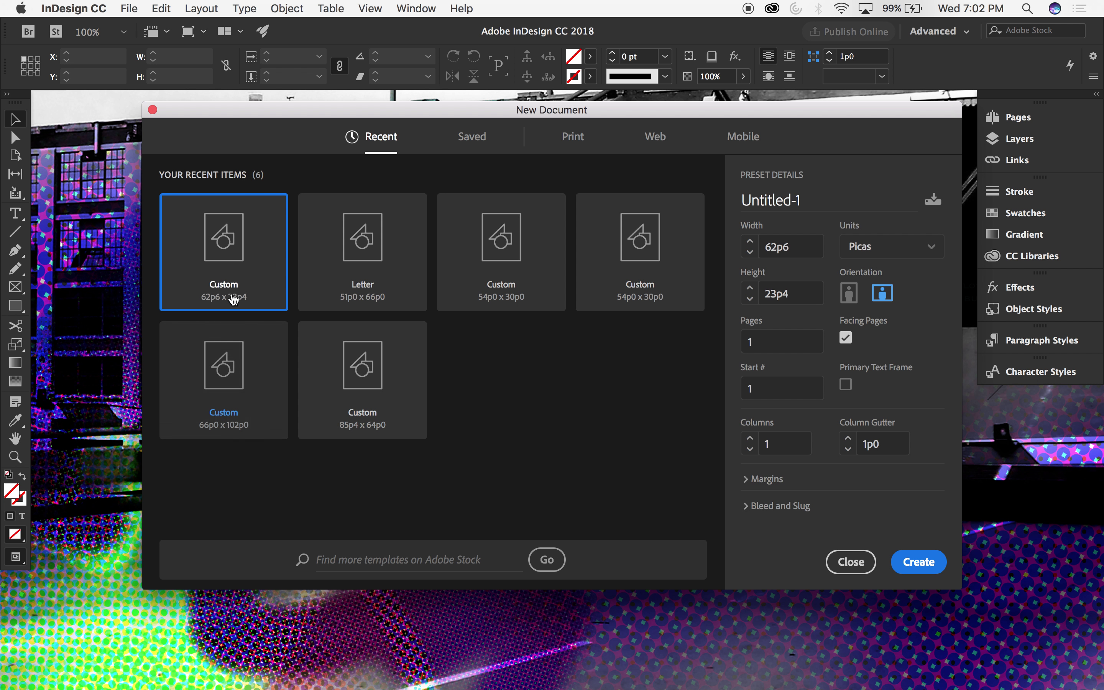
left_click(367, 254)
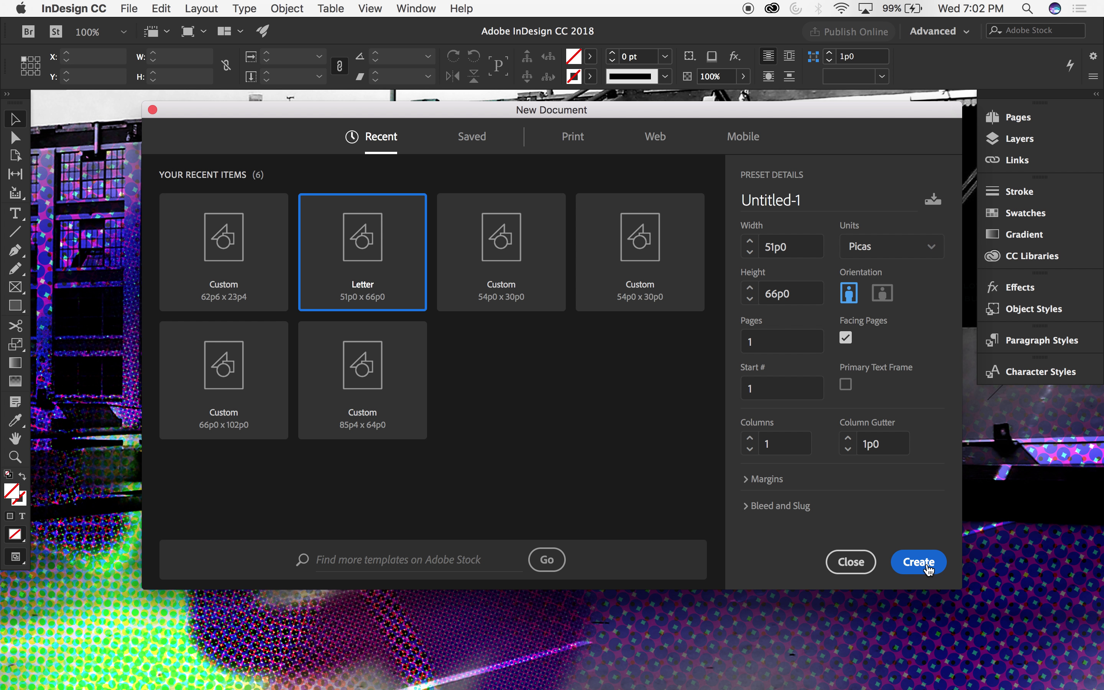
left_click(918, 563)
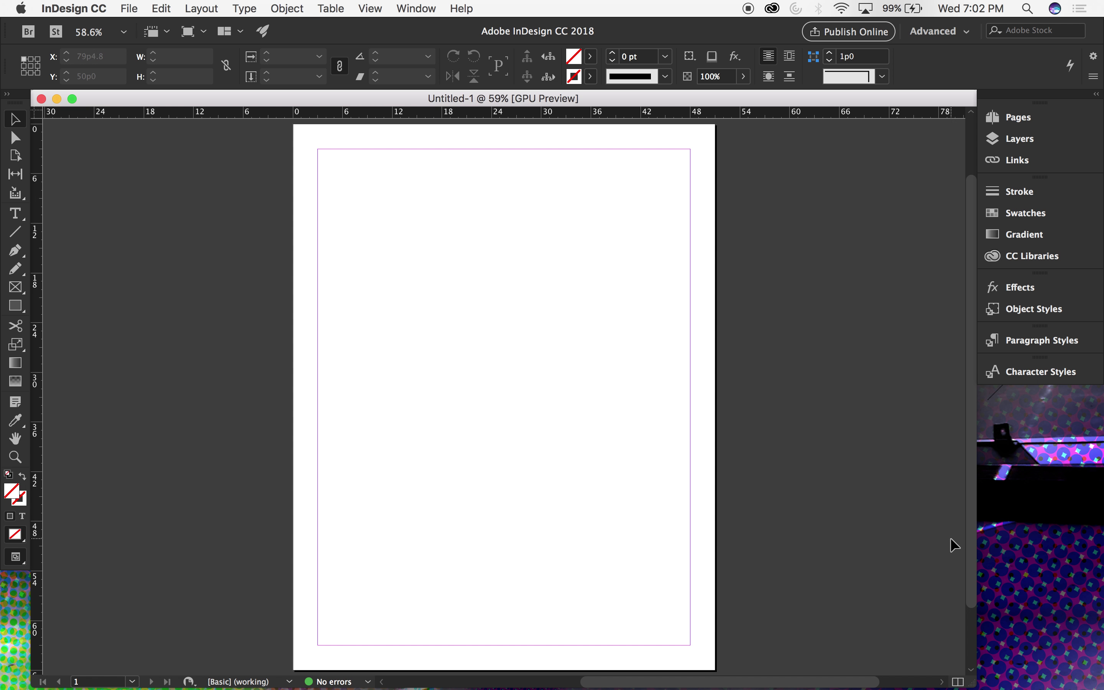
Drag Salesman.psd from the Demo Files folder onto the page at full size, at the top-left corner.
left_click_drag(977, 635, 562, 502)
key("w")
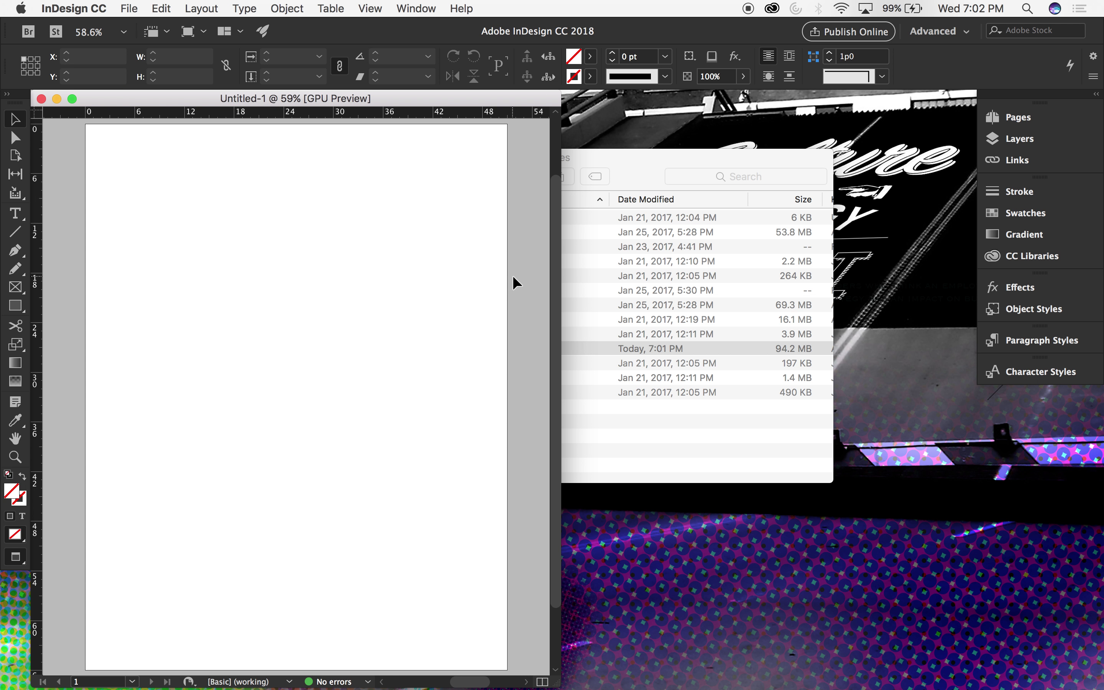
left_click(638, 159)
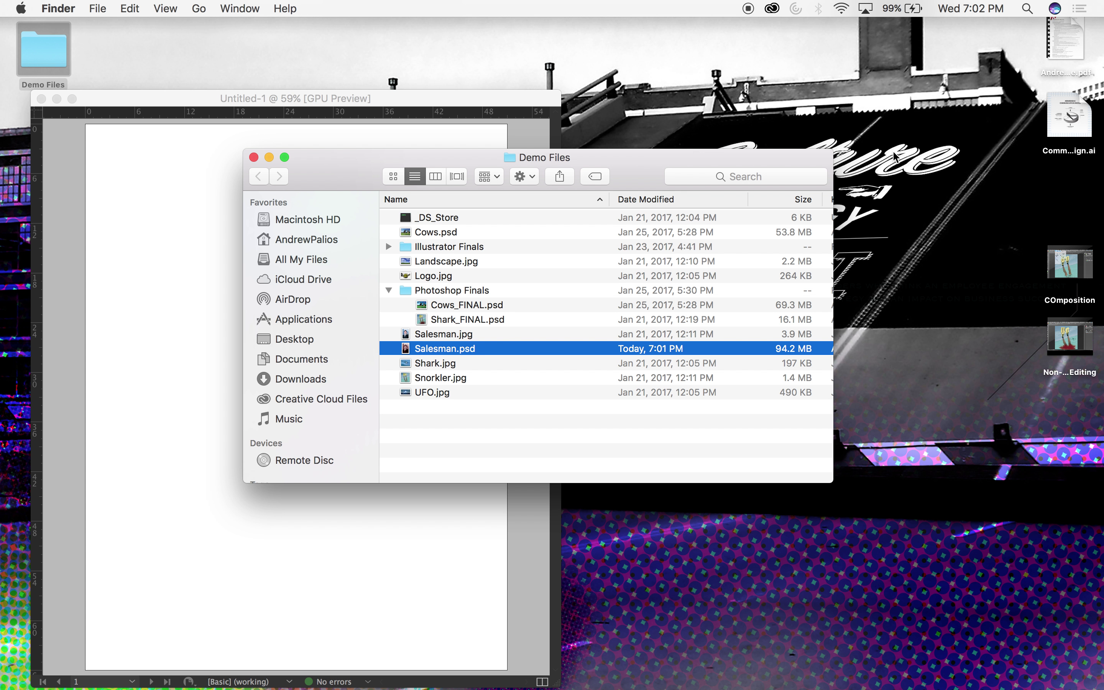
left_click_drag(637, 147, 907, 167)
left_click_drag(712, 363, 340, 374)
left_click(233, 233)
left_click(197, 222)
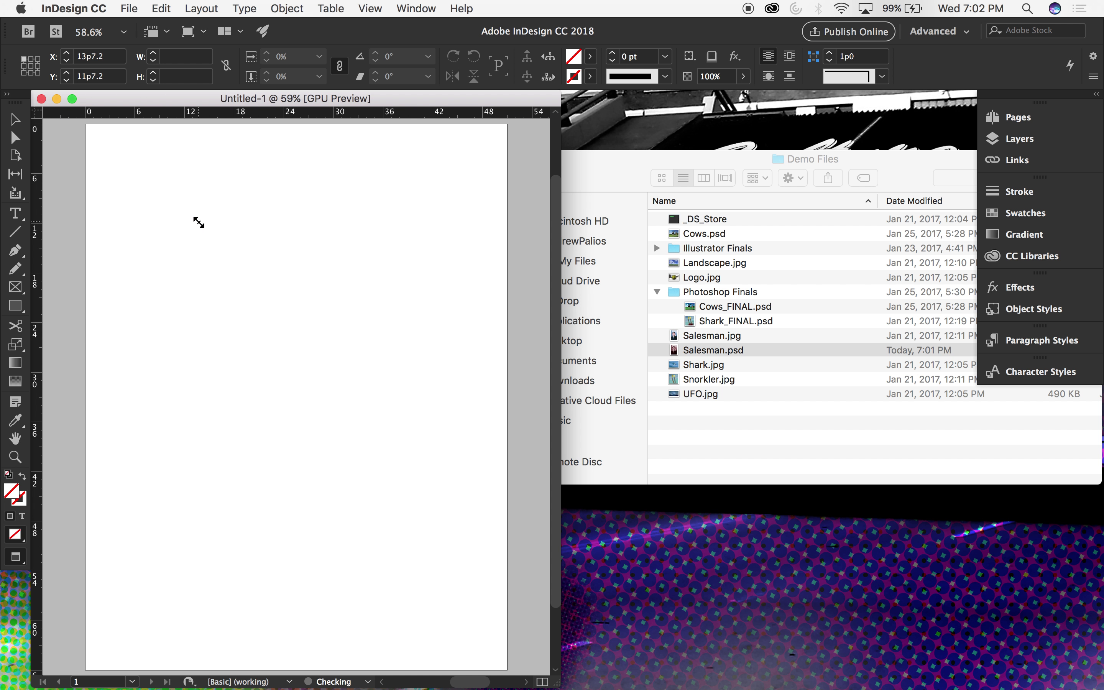
left_click_drag(315, 328, 224, 247)
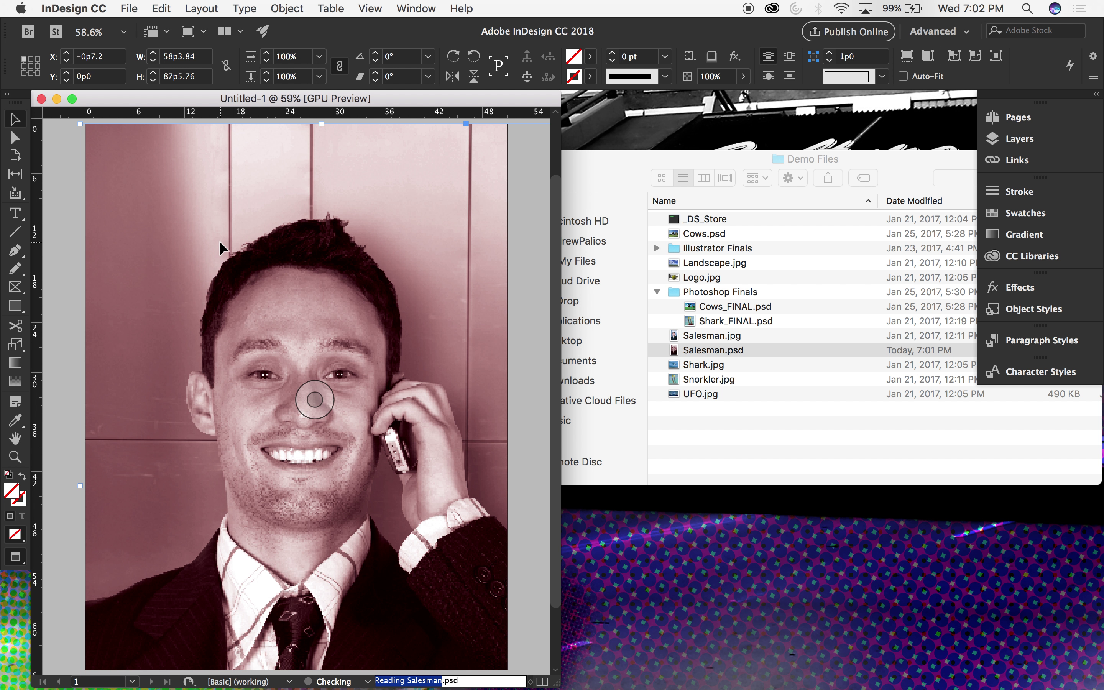
Zoom out and scale the photo down to about 52%, then set it in place on the page.
key("super+minus")
key("super+minus")
key("super+minus")
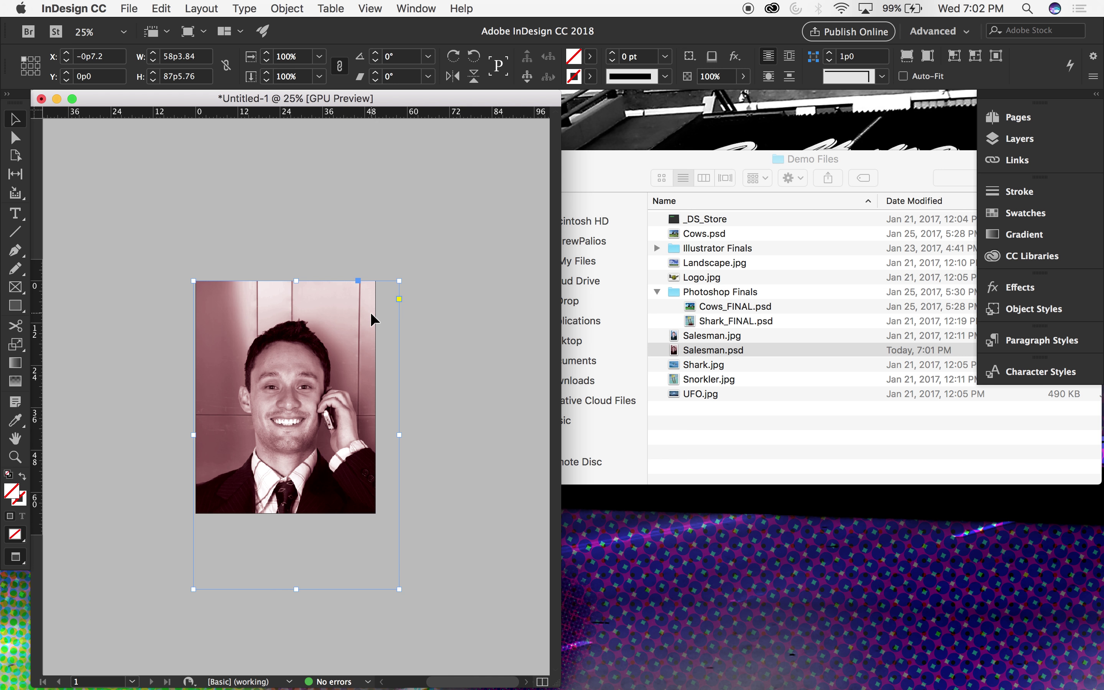
key("s")
left_click(319, 376)
left_click_drag(365, 477, 305, 391)
key("v")
left_click(410, 357)
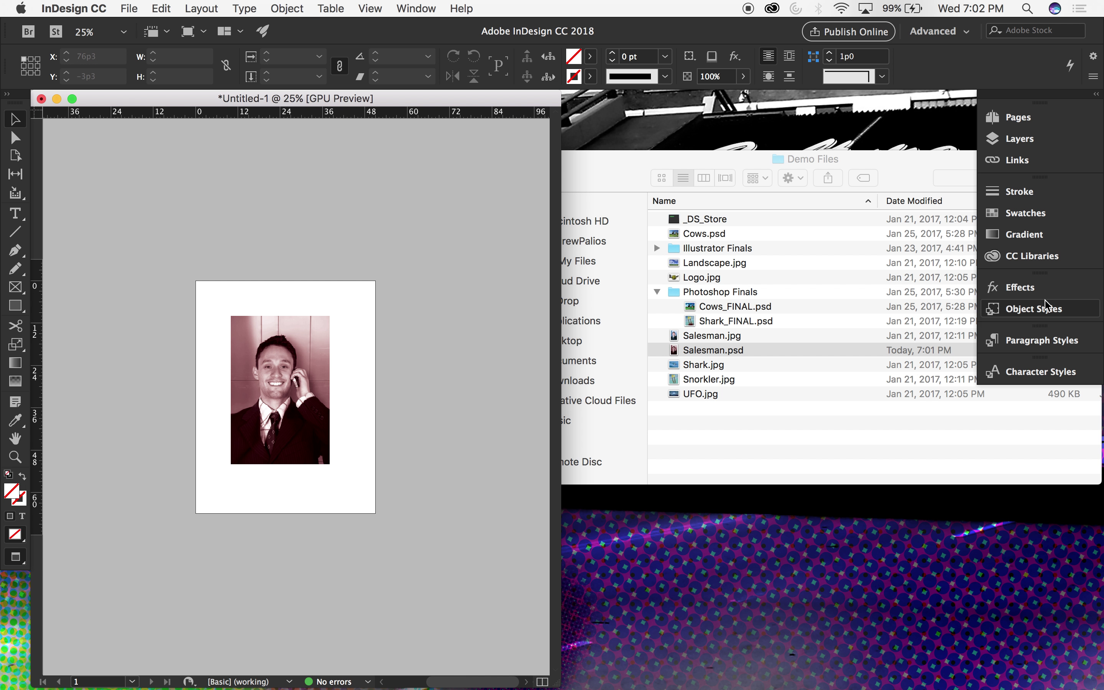
Open and lengthen the Swatches panel to reveal PANTONE 199 C, then widen the document window.
left_click(1022, 213)
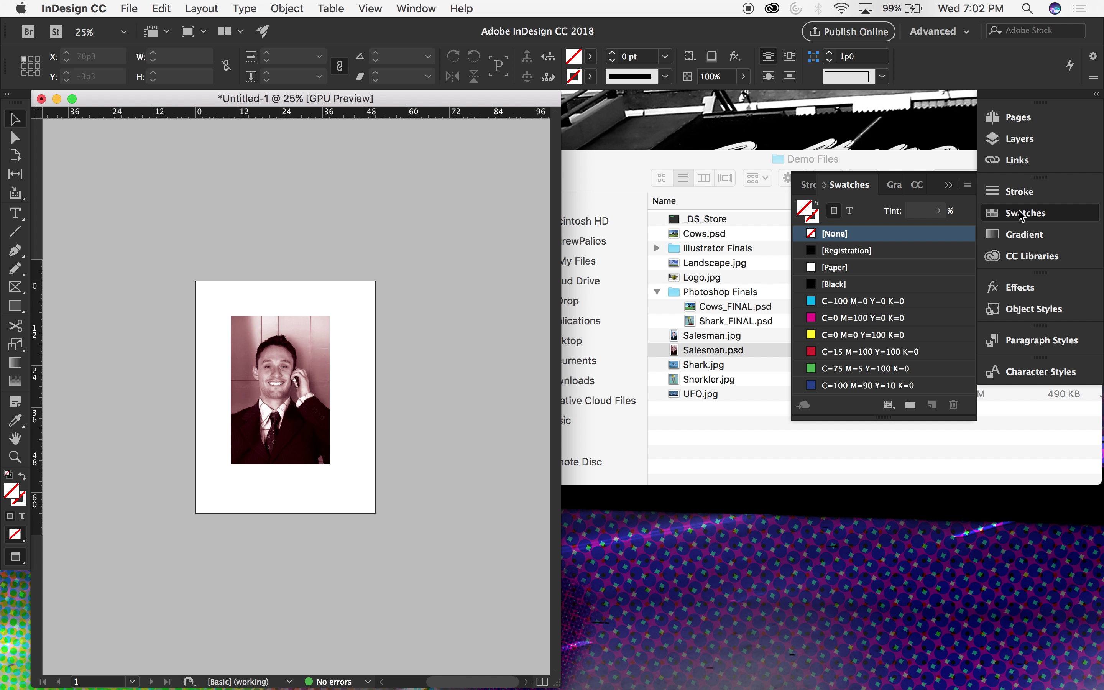
left_click_drag(963, 417, 962, 579)
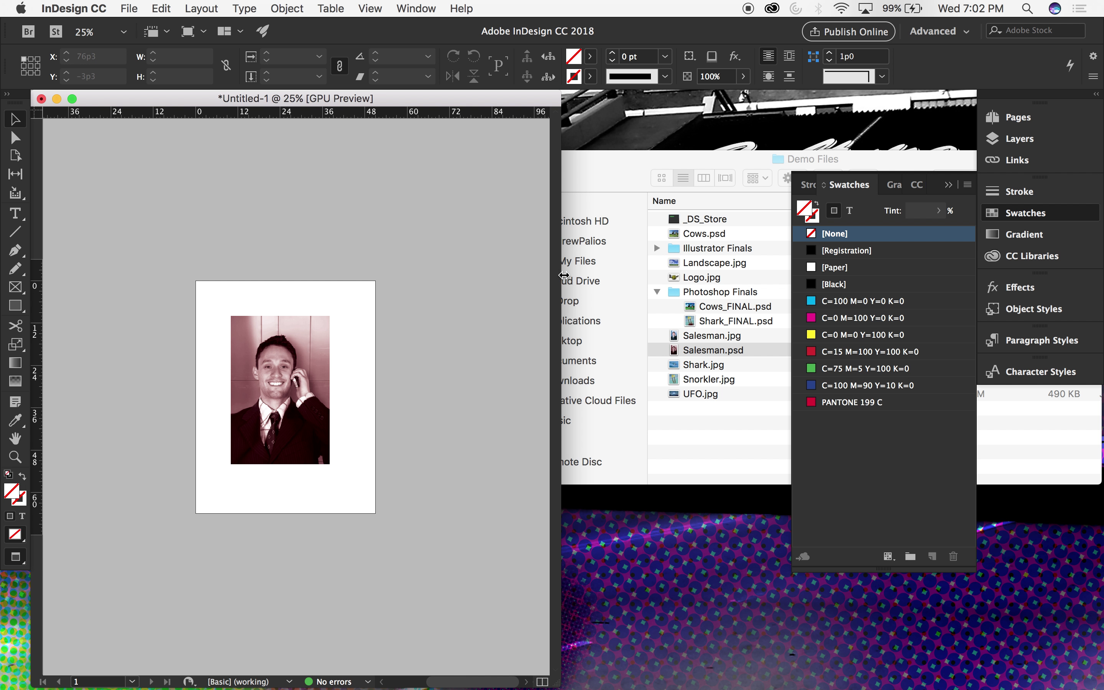
left_click_drag(564, 275, 975, 292)
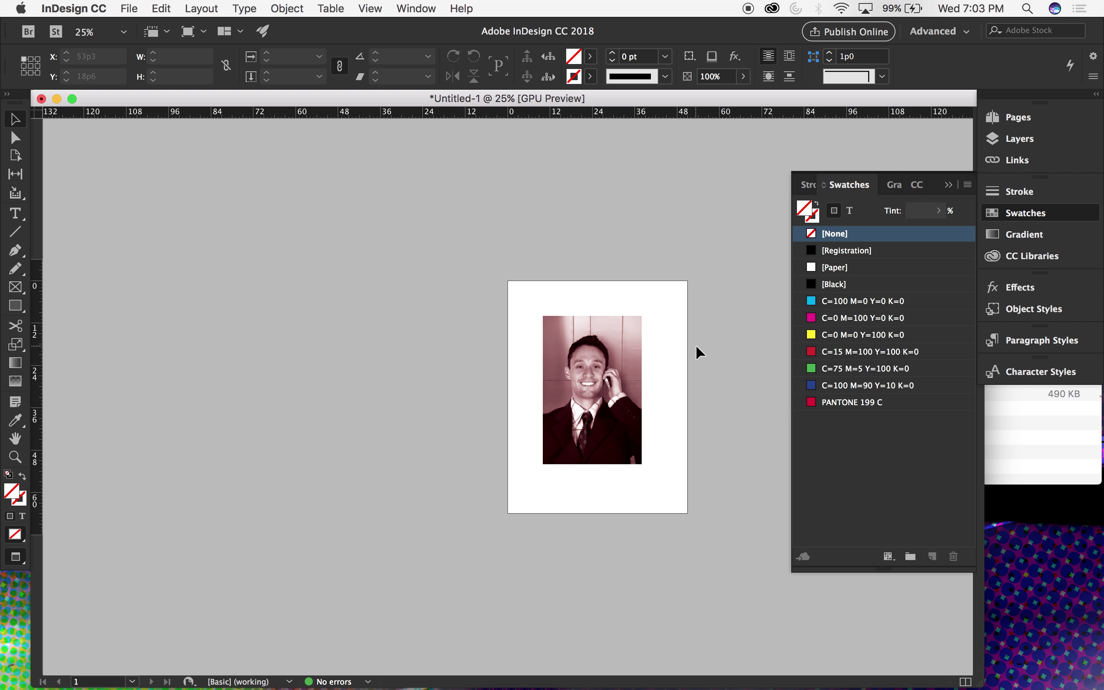
Select all unused swatches from the Swatches panel menu and delete them.
left_click(967, 186)
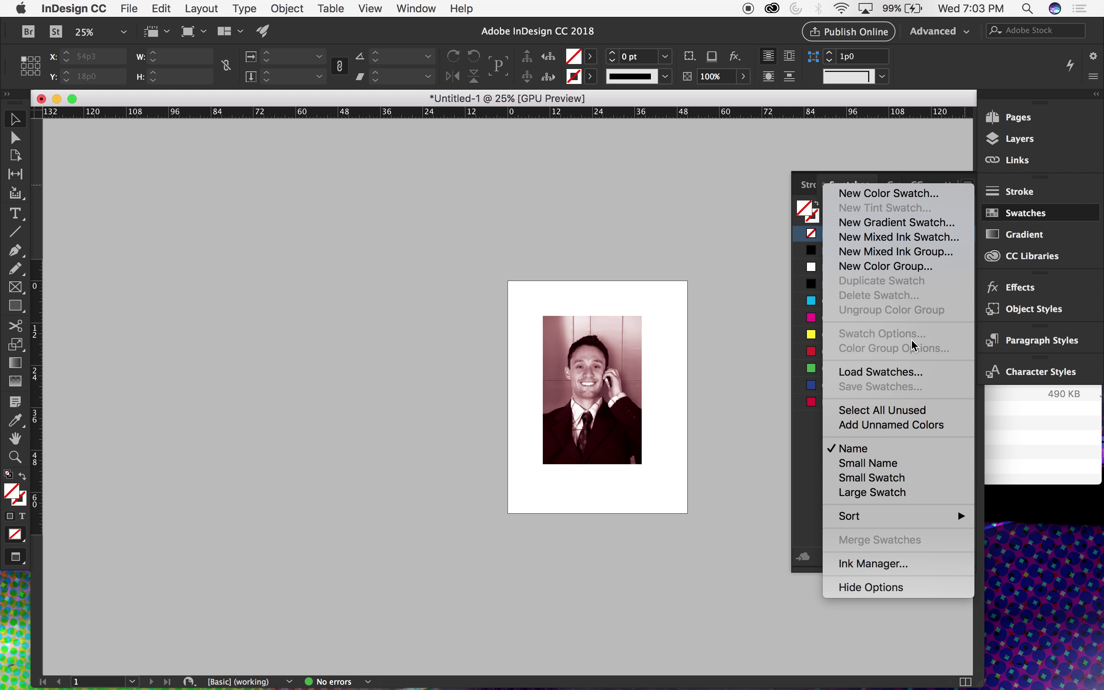
left_click(884, 412)
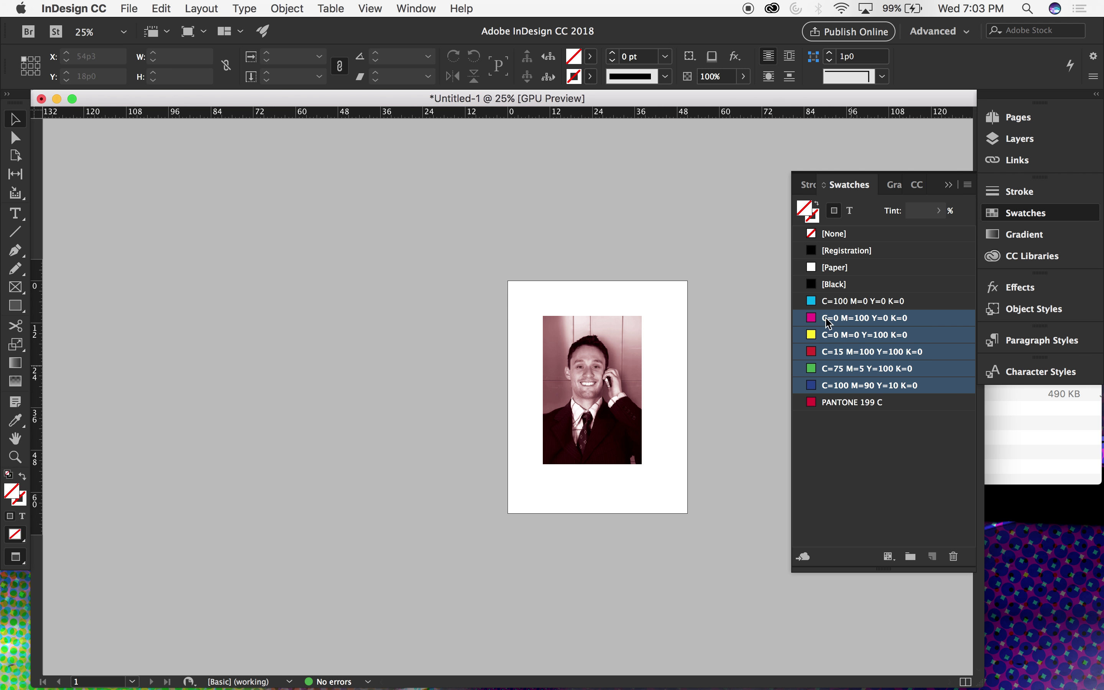
left_click(954, 557)
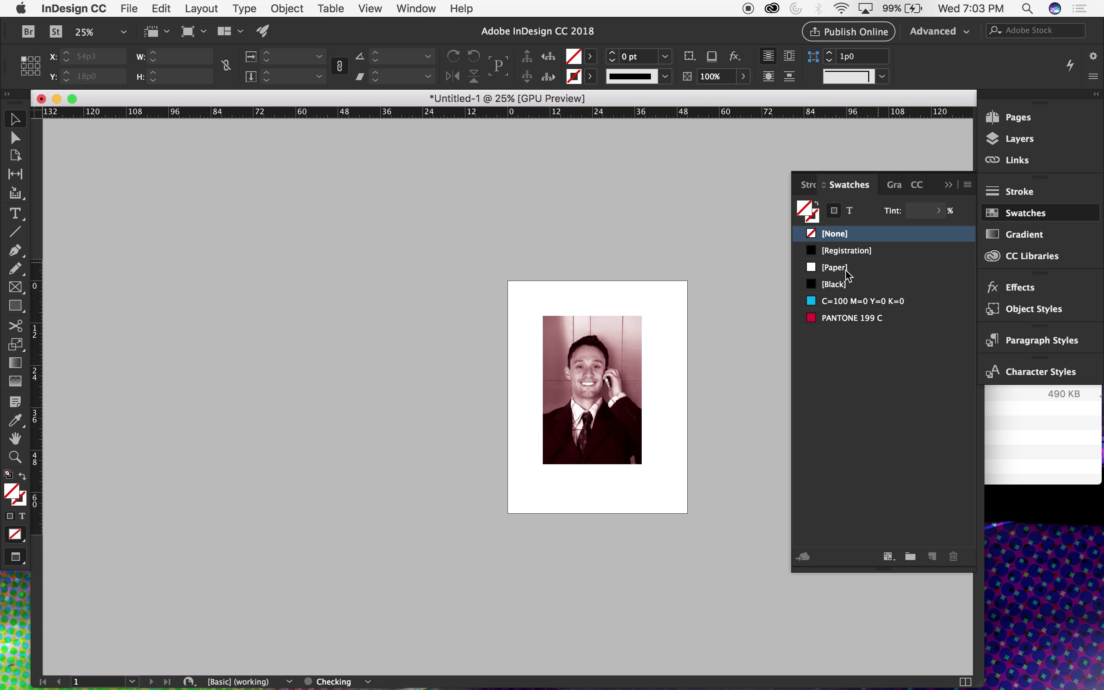
Delete the cyan C=100 M=0 Y=0 K=0 swatch, replacing it with PANTONE 199 C.
left_click(639, 336)
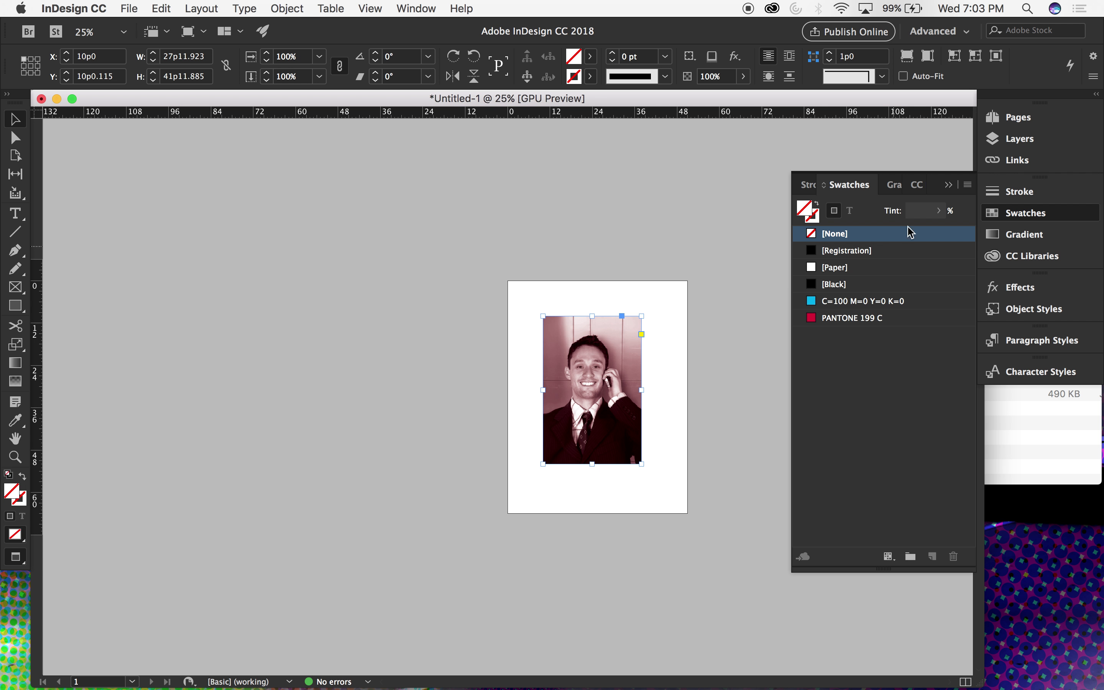
left_click(862, 301)
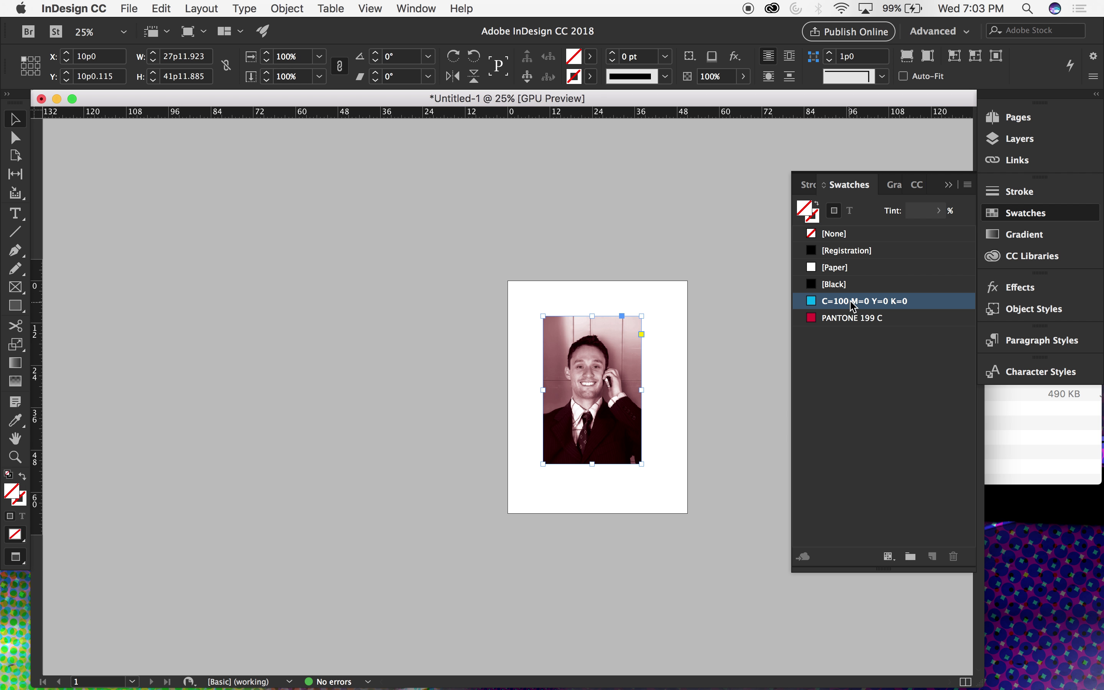
left_click(955, 556)
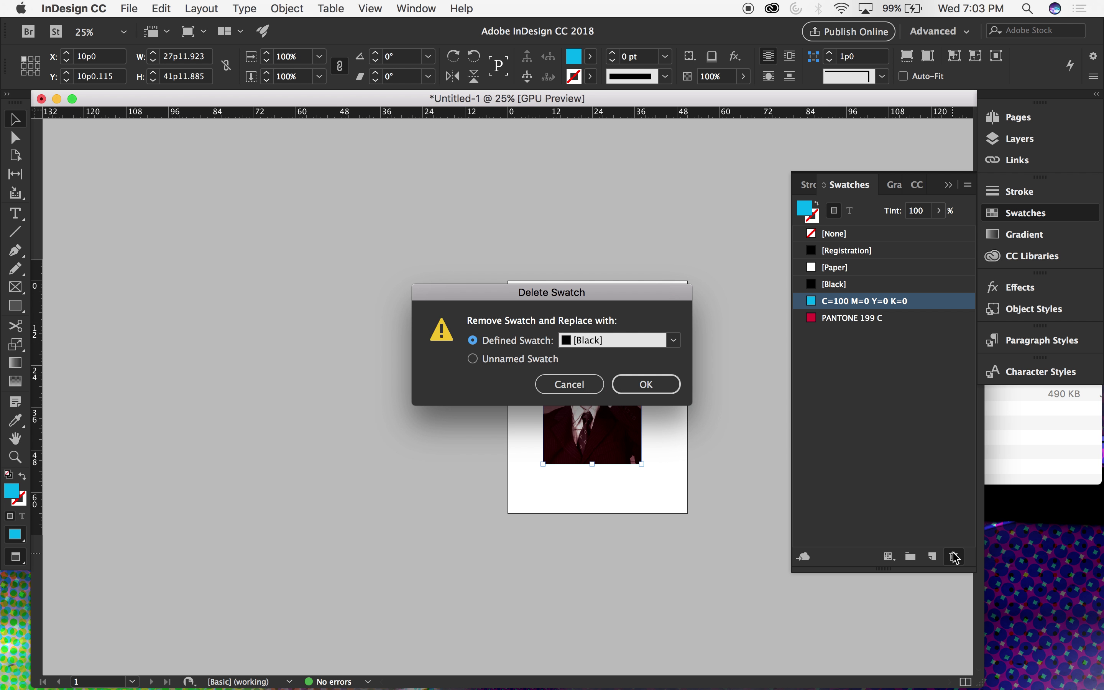
left_click(670, 340)
left_click(589, 409)
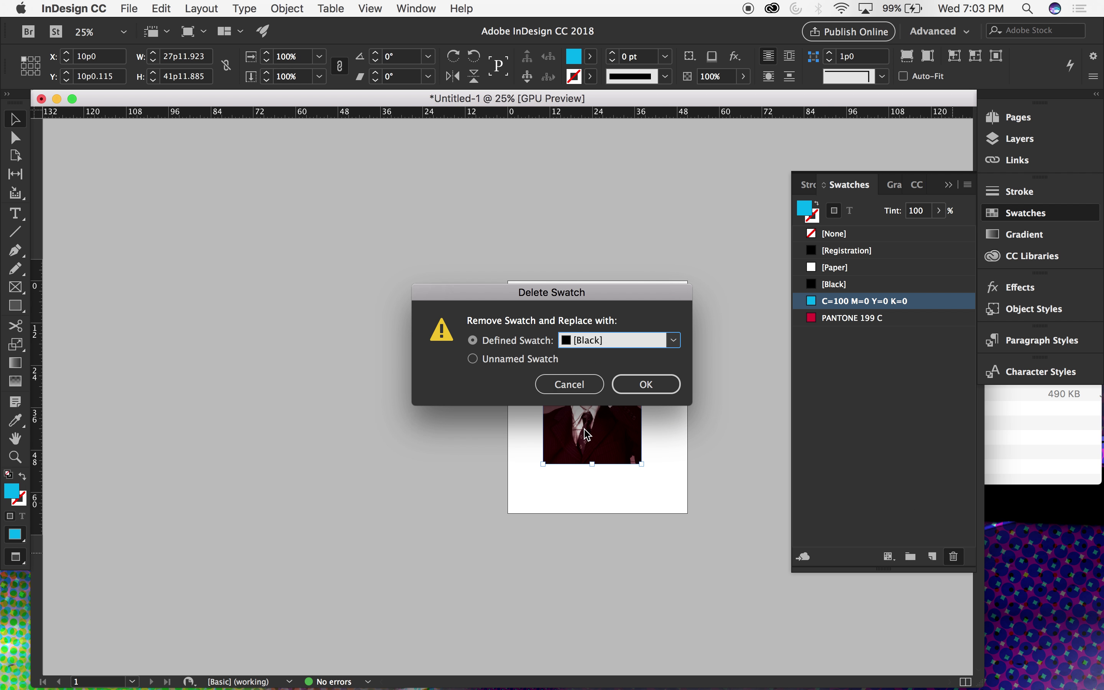
left_click(674, 341)
left_click(607, 422)
left_click(638, 383)
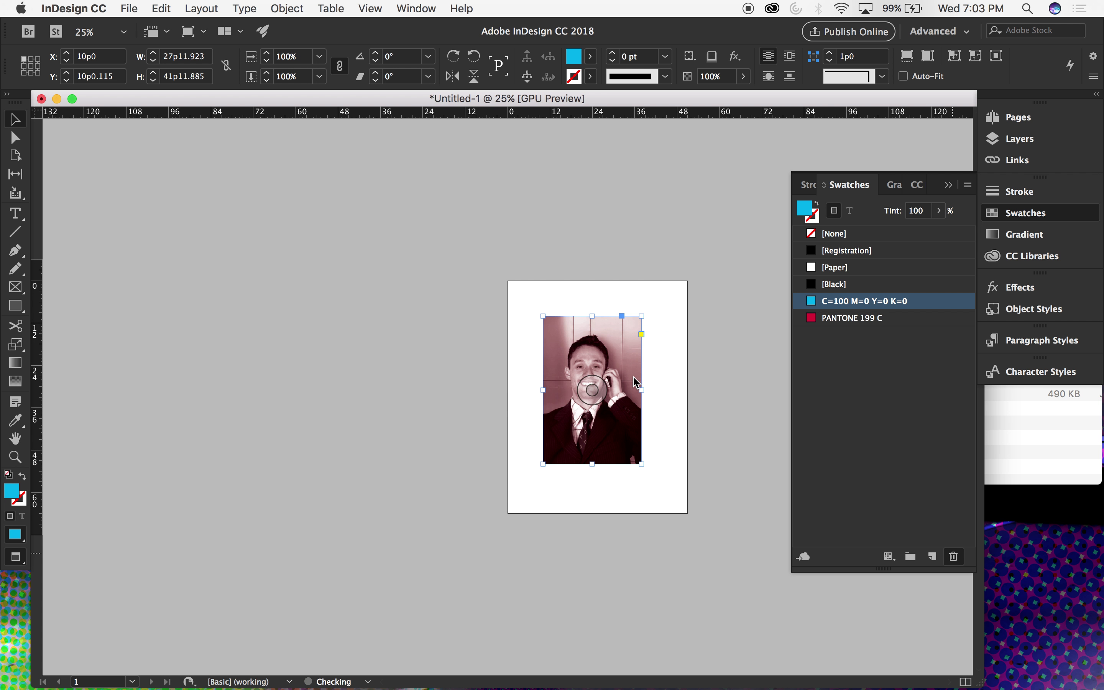
left_click(681, 272)
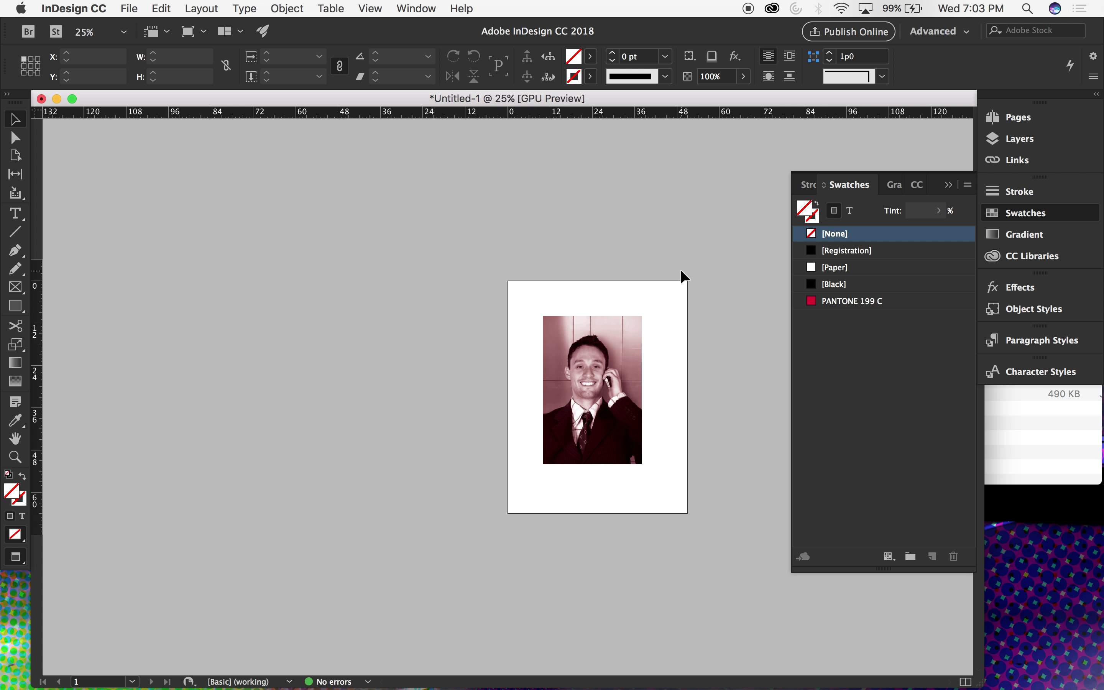
Close the InDesign layout without saving, quit InDesign, and restore Salesman.psd in Photoshop.
left_click(42, 99)
left_click(588, 370)
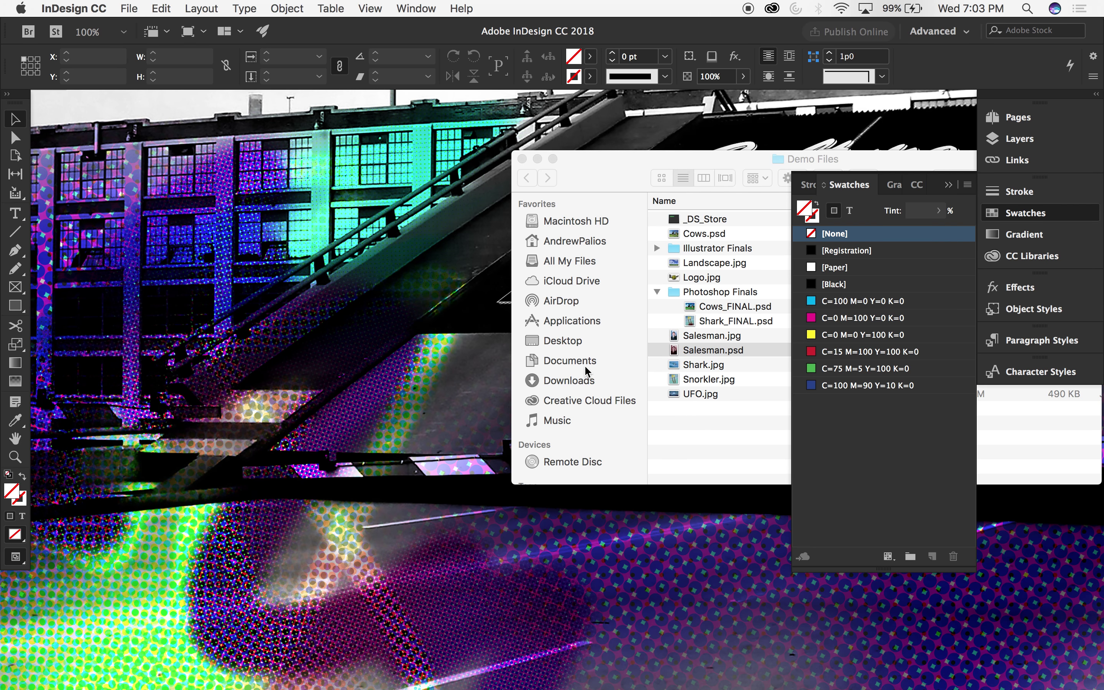
key("super+h")
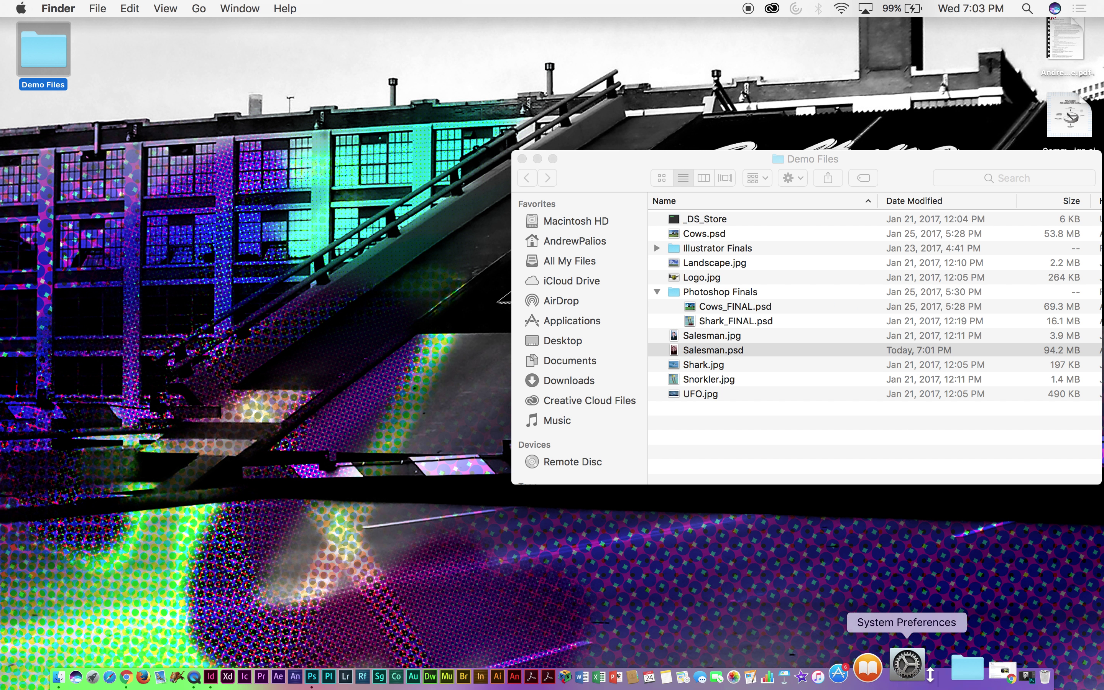
left_click(955, 670)
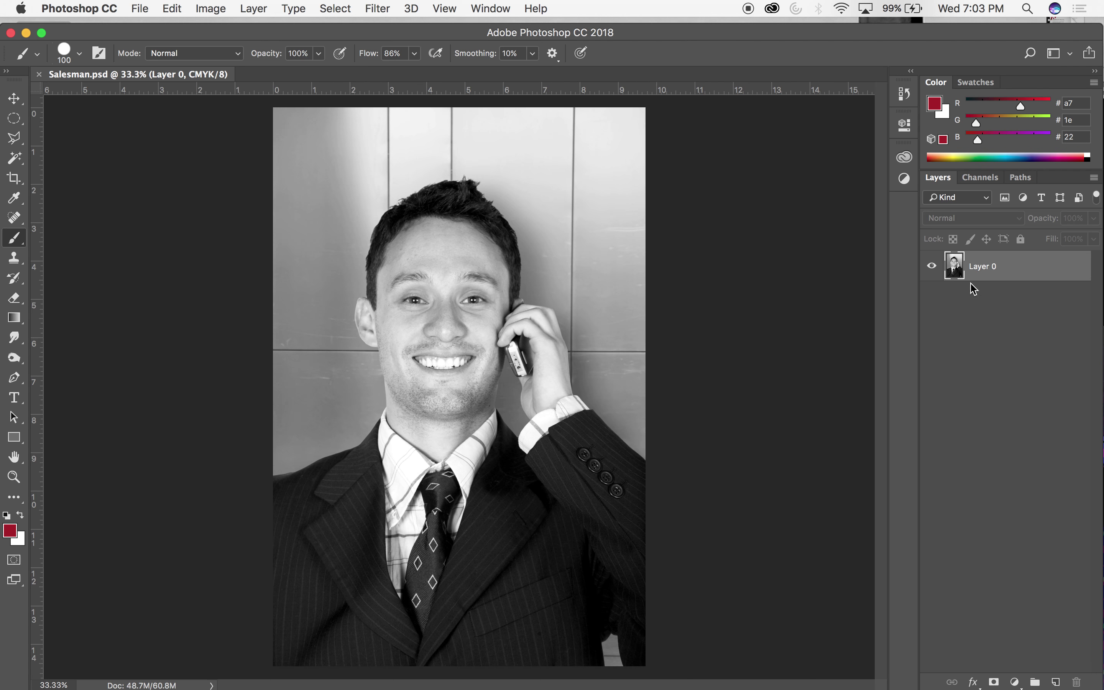
Check the photo's CMYK channels, return to Layers, and dismiss the hidden-channels warning.
left_click(990, 187)
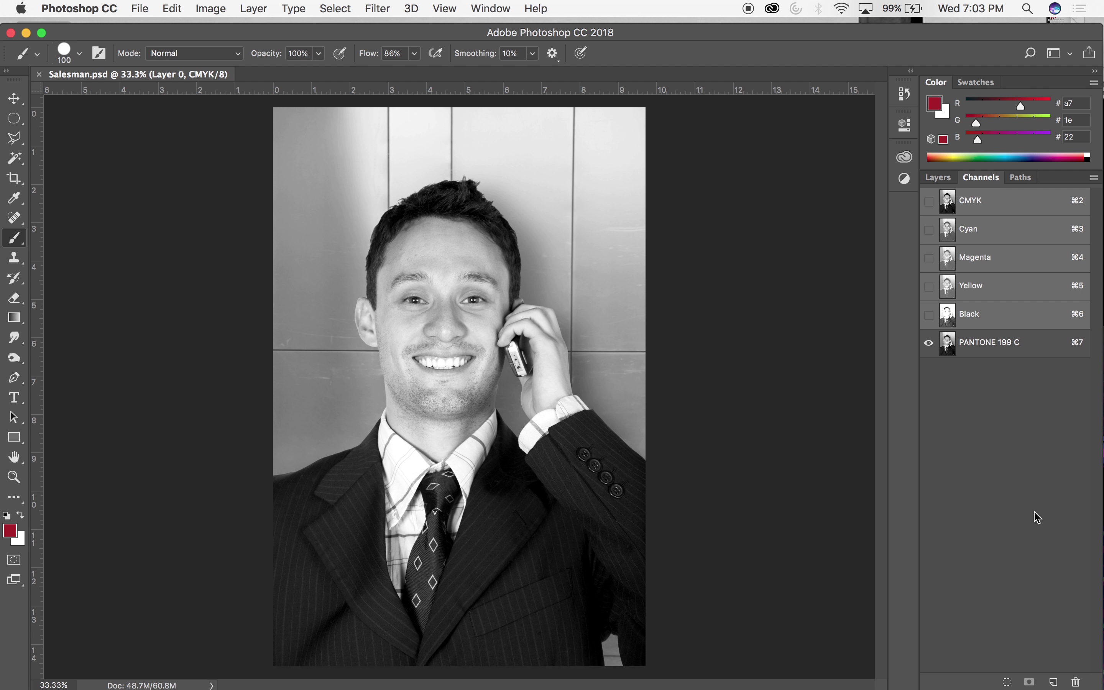
left_click(938, 177)
left_click(742, 253)
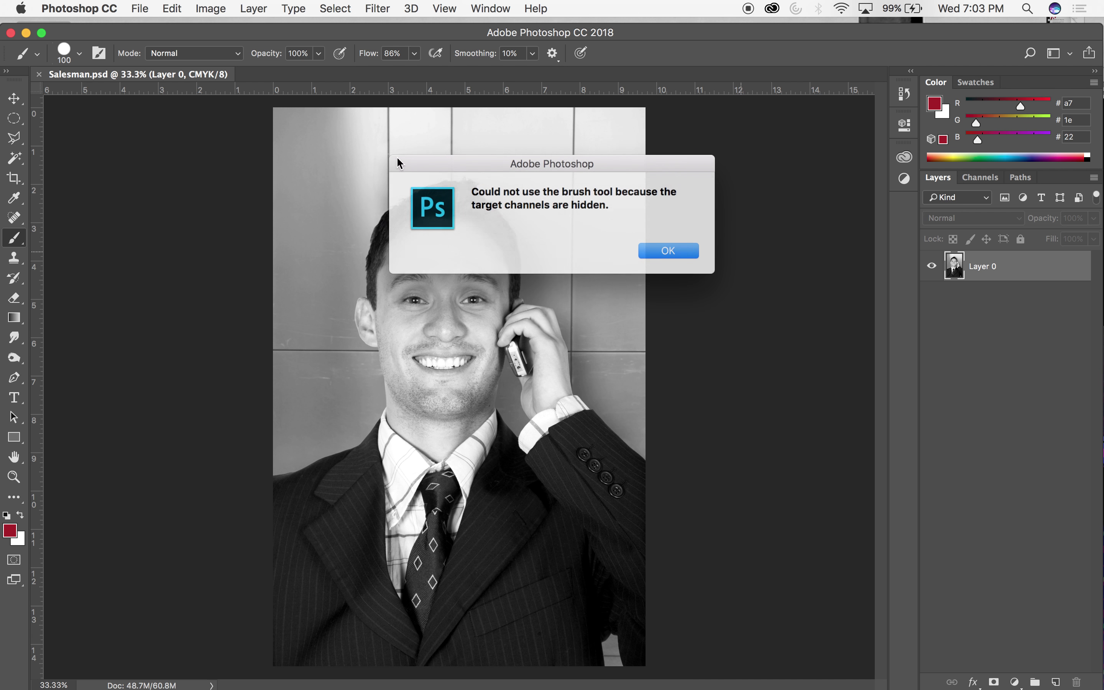
left_click(673, 253)
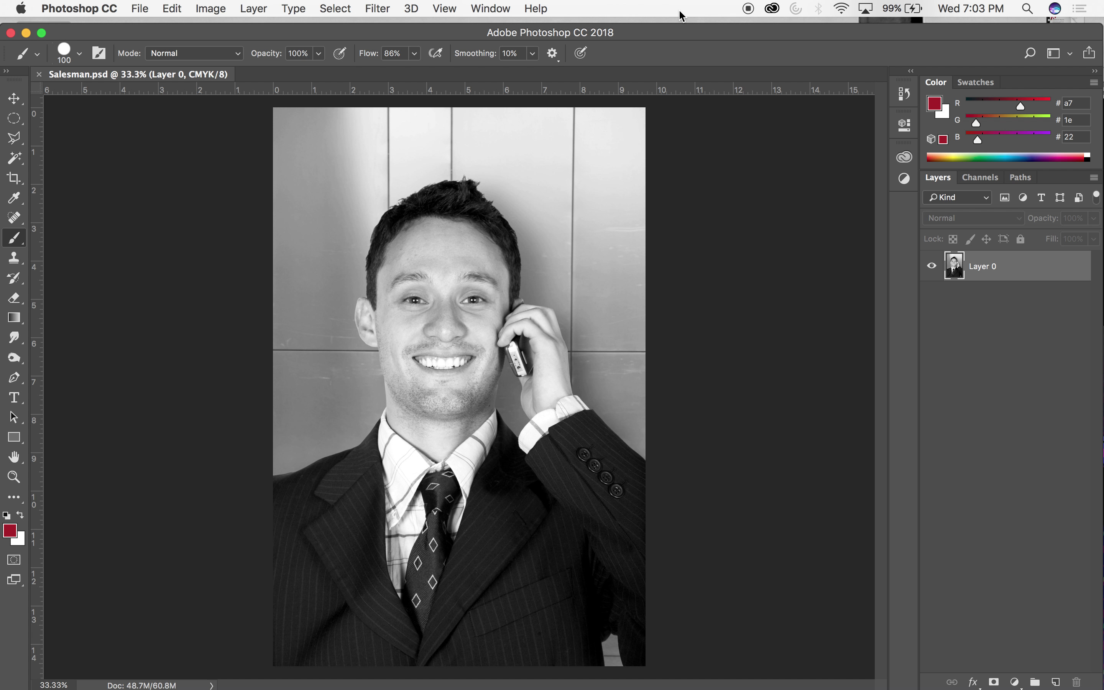